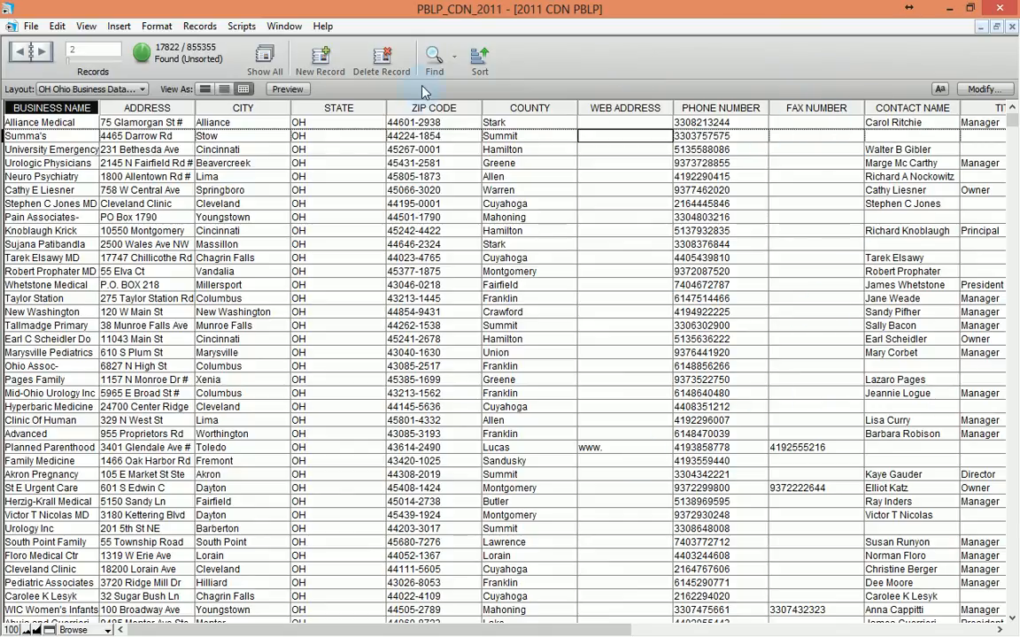
Step: Switch from Browse to Find mode to get a blank find request
click(437, 61)
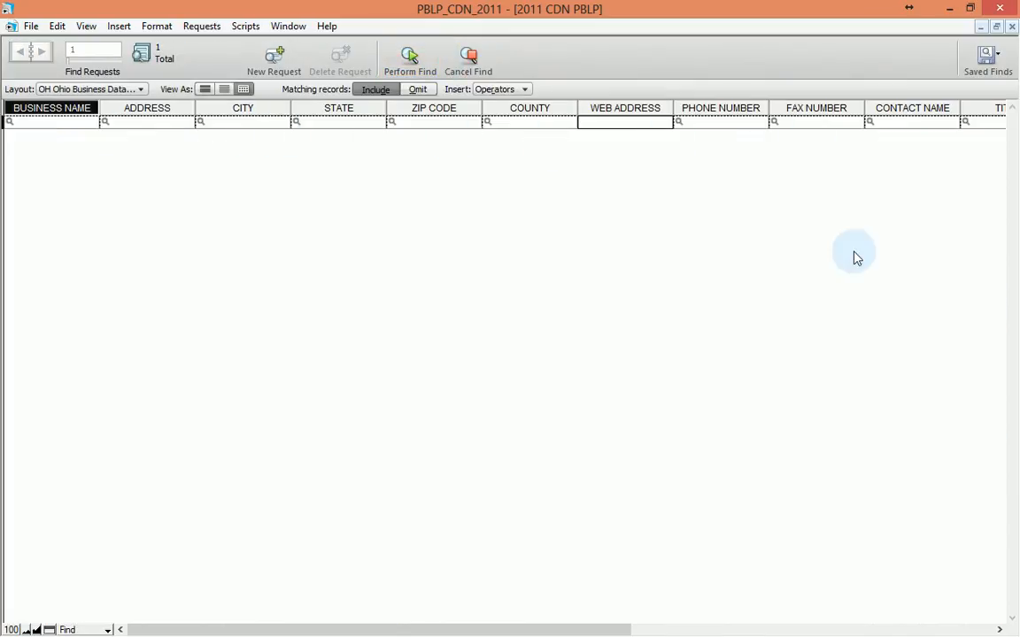
Step: Find businesses with SIC 4 CODE 8011, returning 17822 of 855355 records
drag(675, 630, 985, 587)
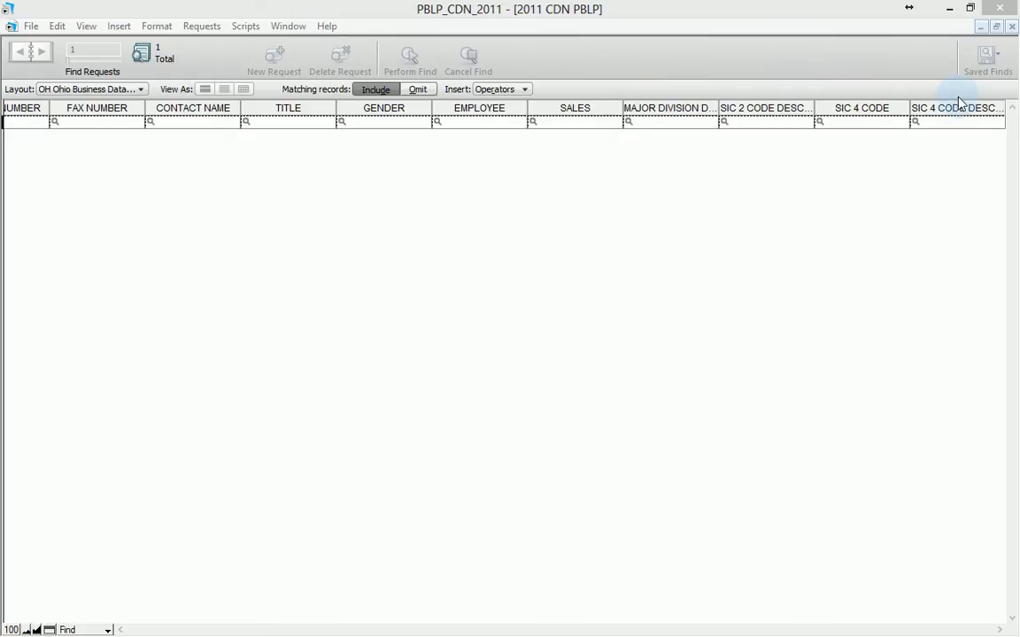
click(840, 126)
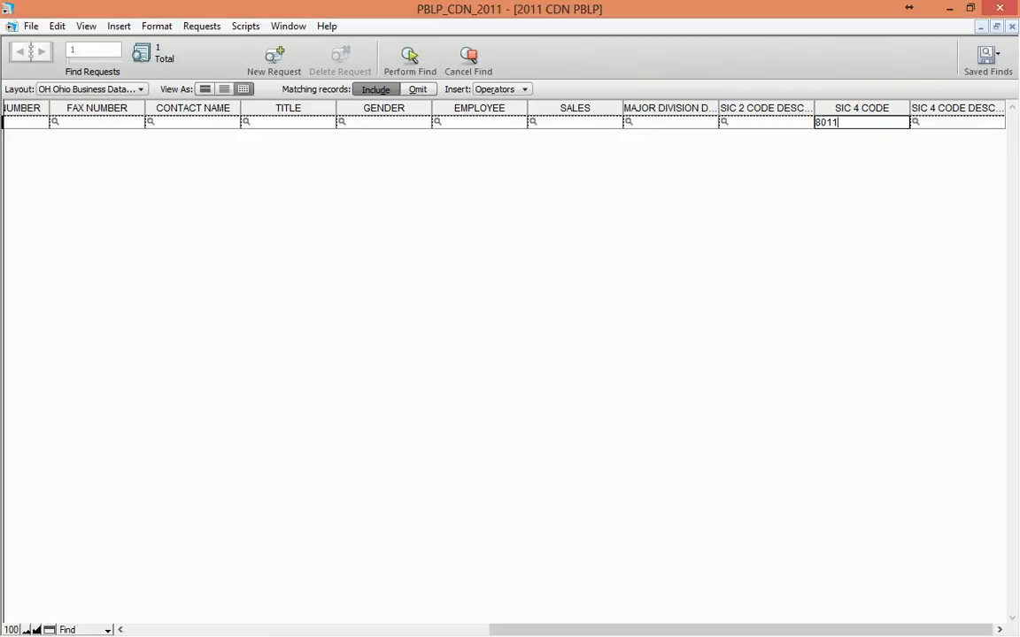
key(Return)
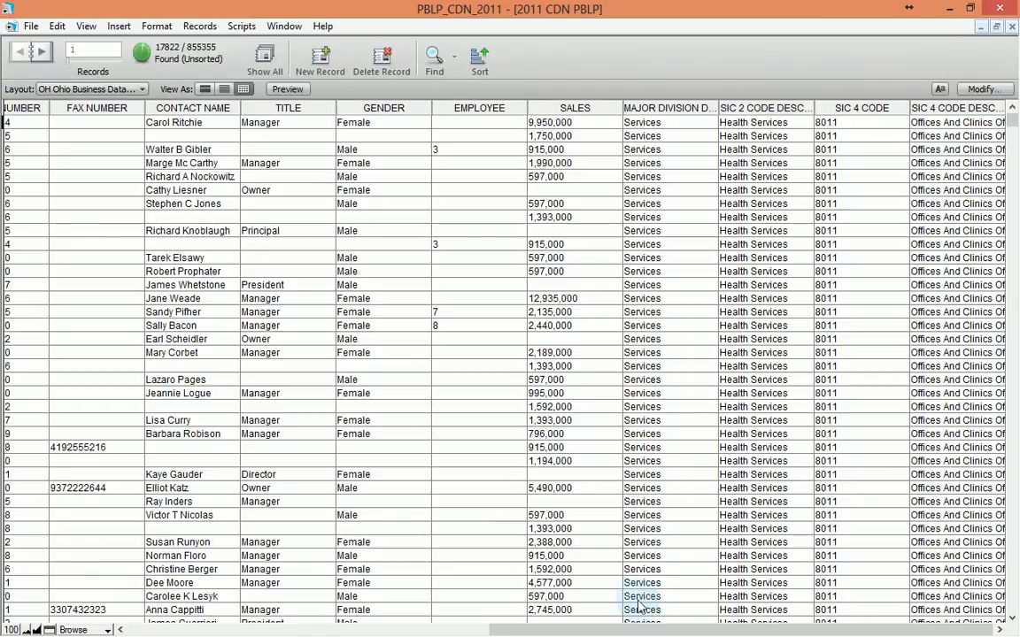
click(341, 629)
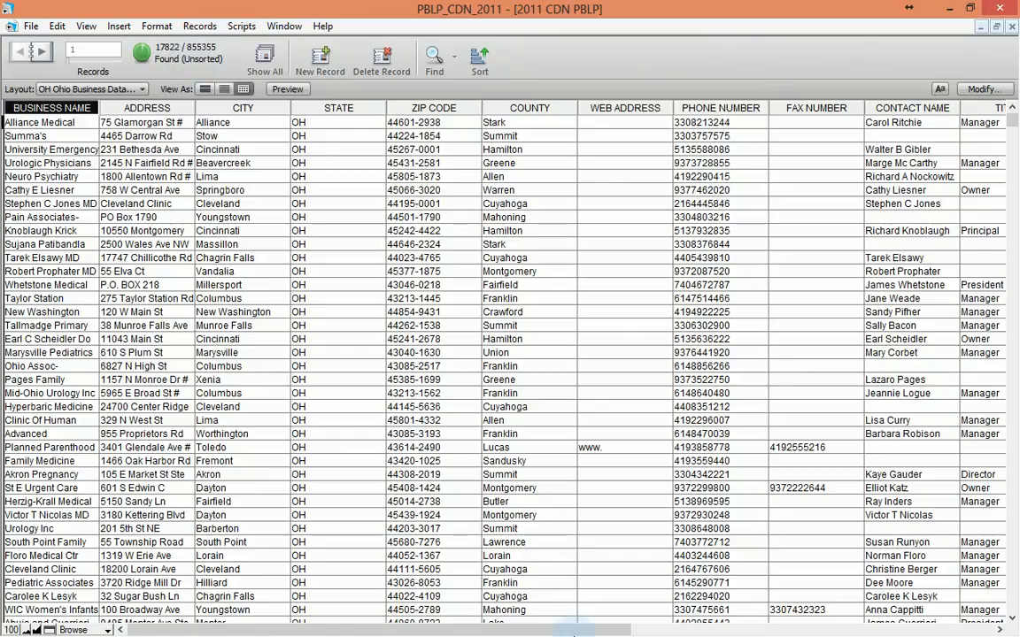
Step: Check the SIC 4 CODE description, then open Sort Records for the 17822 found records
click(904, 632)
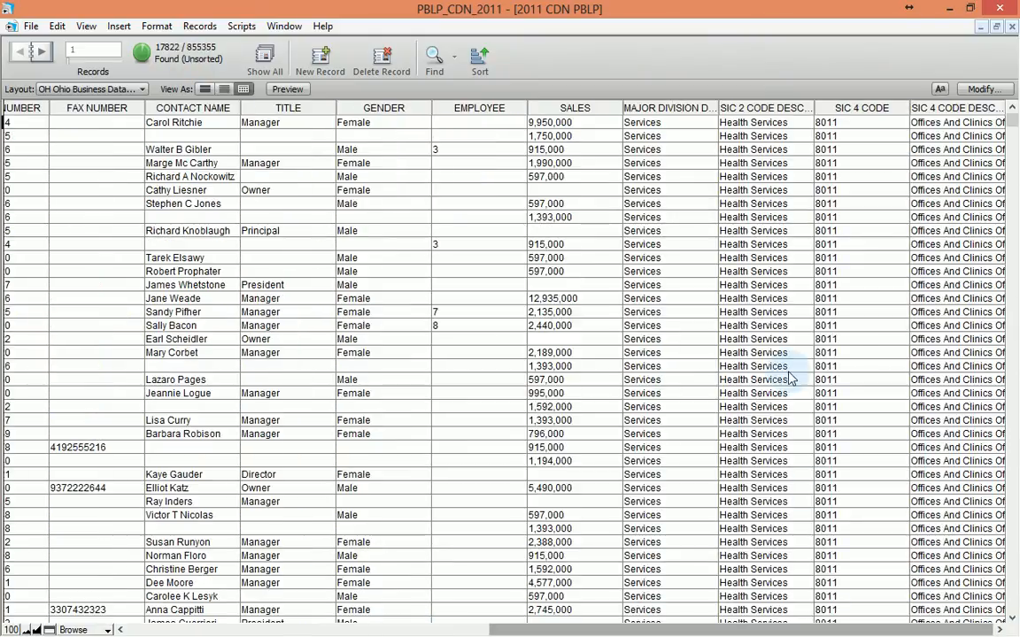
click(926, 290)
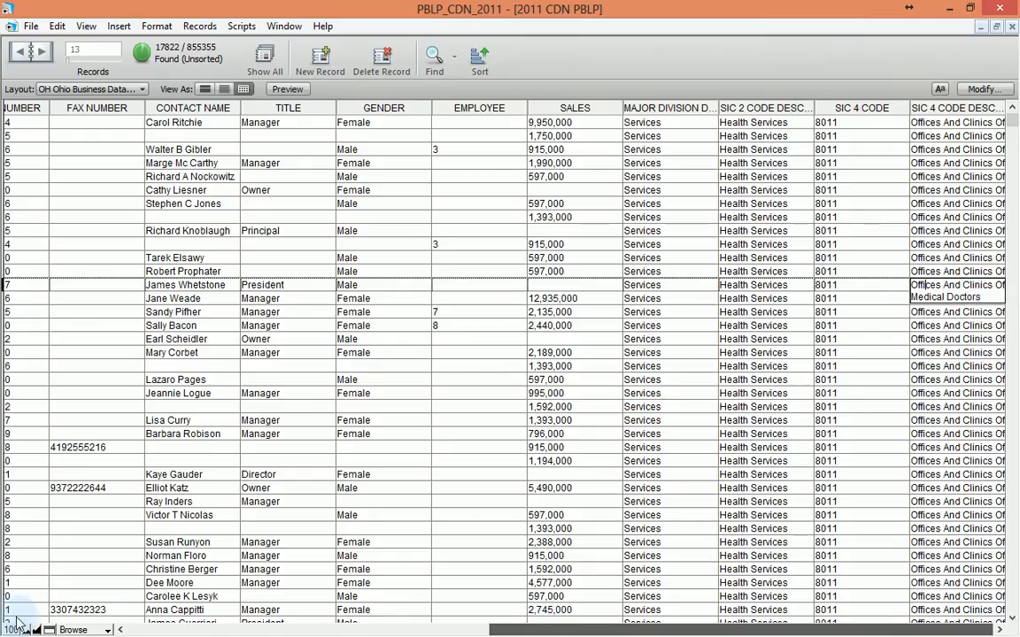
click(227, 628)
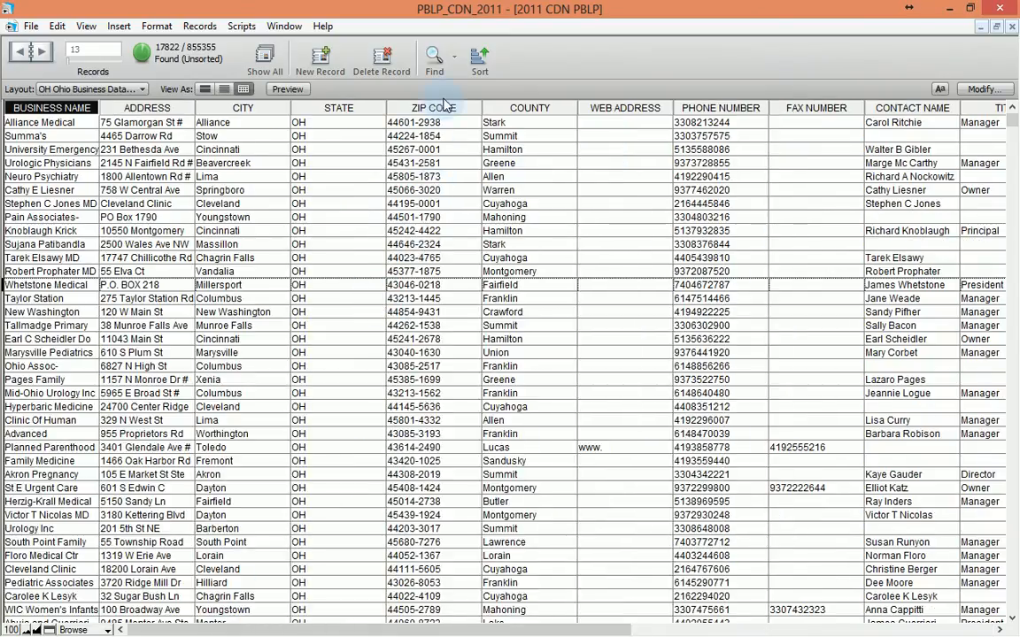
click(479, 60)
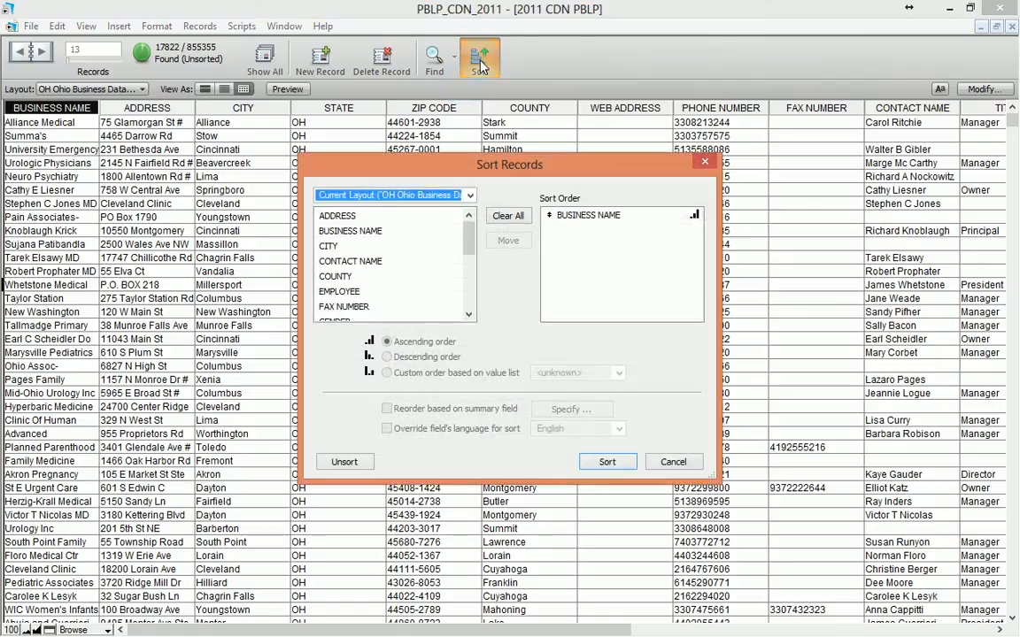
Step: Replace the BUSINESS NAME sort with COUNTY then ZIP CODE and apply it
click(507, 216)
drag(468, 237, 432, 257)
click(335, 230)
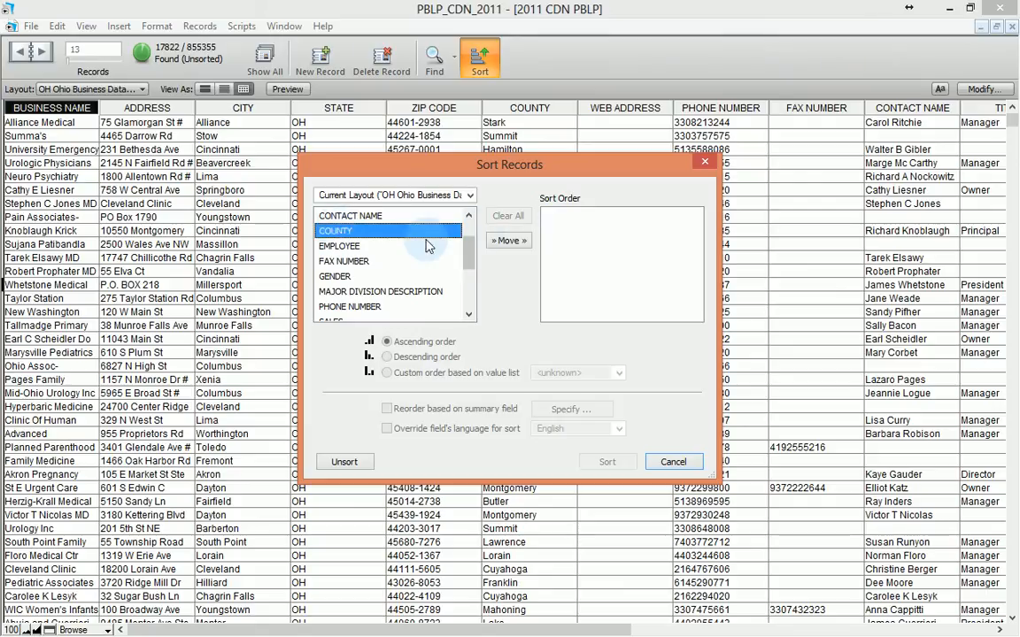
click(501, 241)
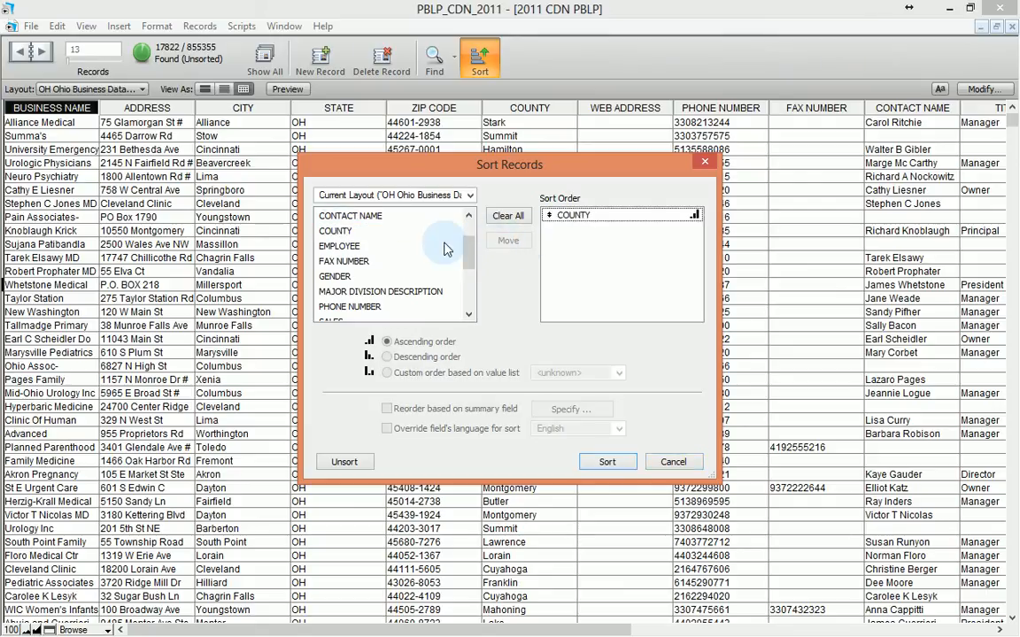
drag(469, 254, 467, 305)
click(338, 306)
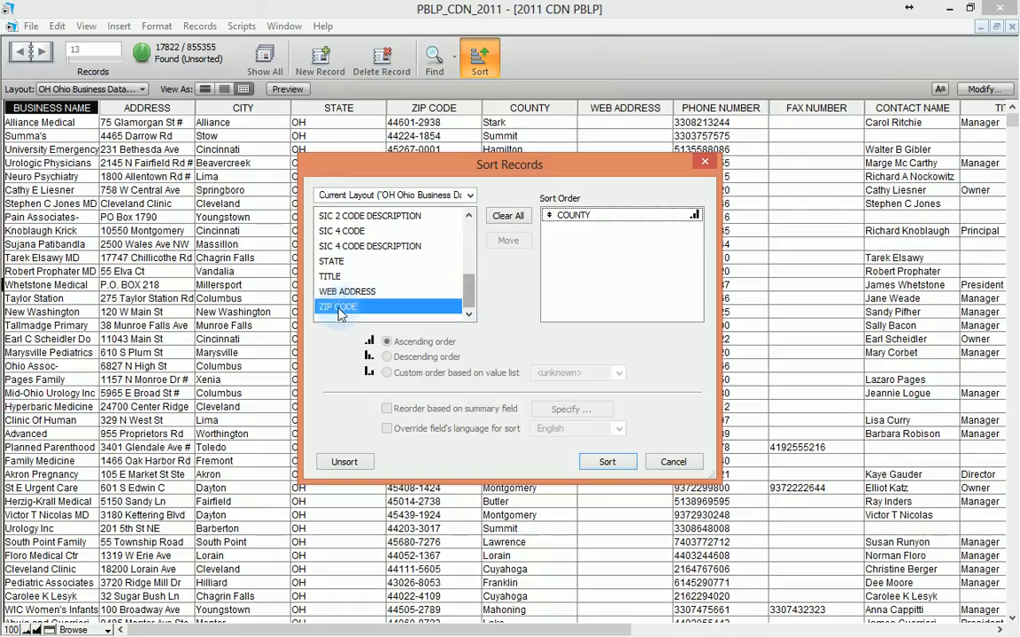
click(508, 241)
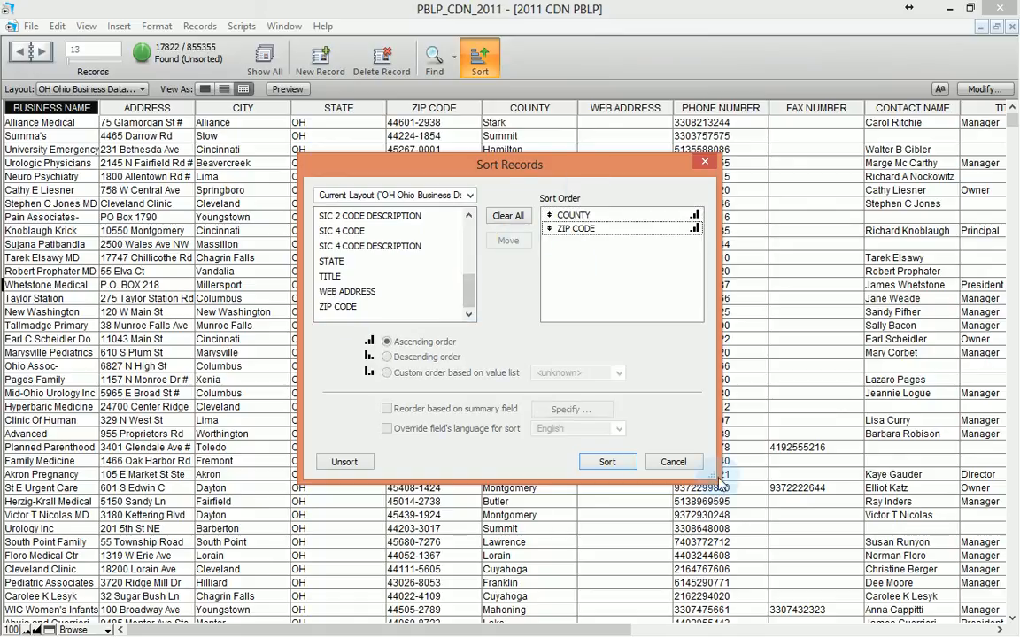
click(609, 463)
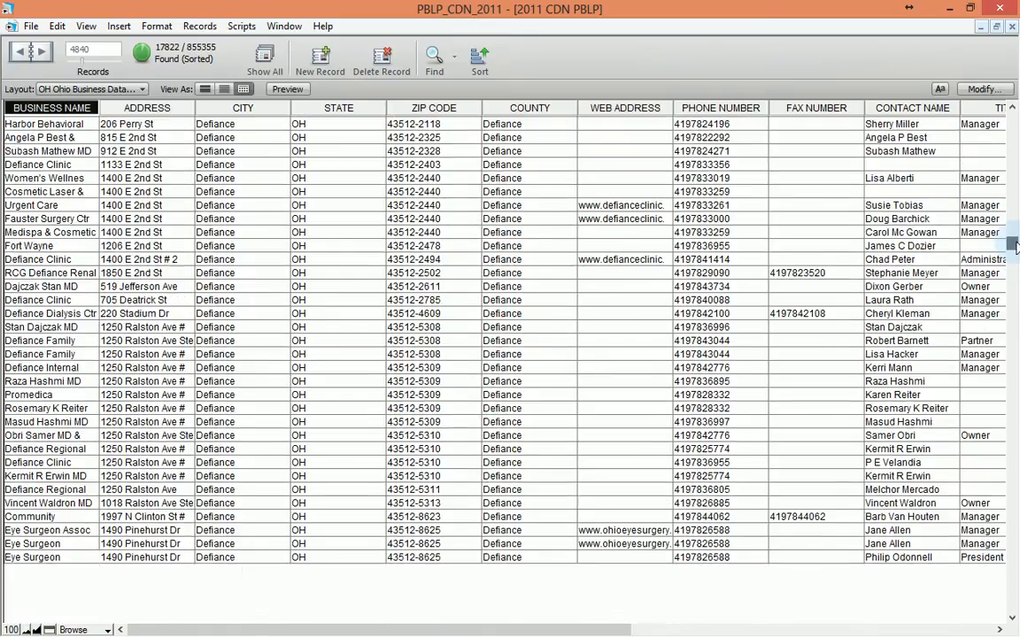
Step: Sort the 17822 found records by ZIP CODE alone from the column header
drag(1014, 239, 1015, 252)
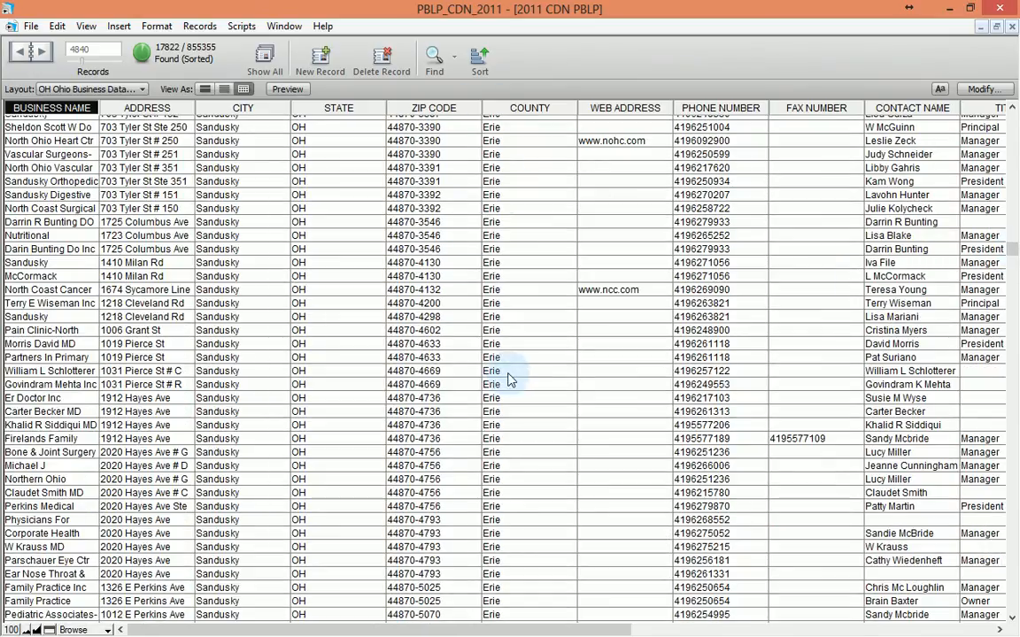
click(410, 115)
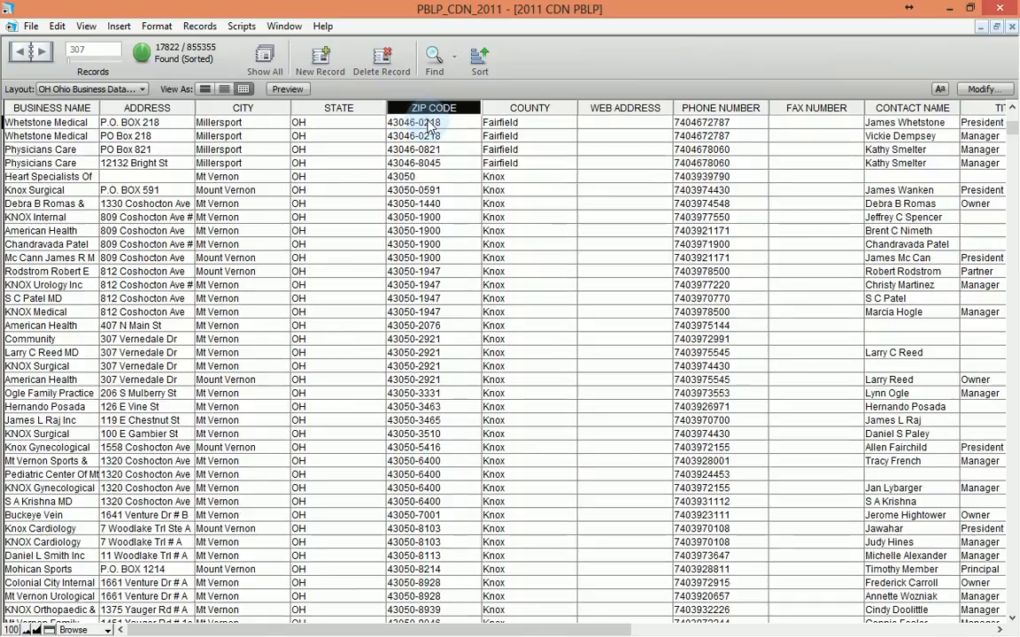
Step: Reverse the ZIP CODE sort to descending and inspect the Lorain Kolbe Rd records
click(457, 116)
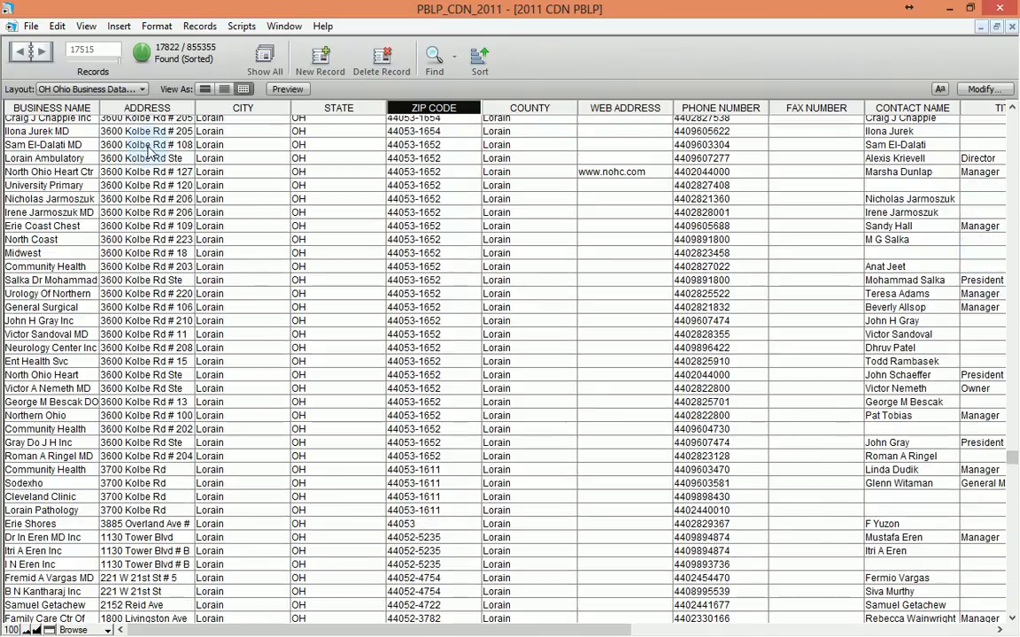
click(148, 149)
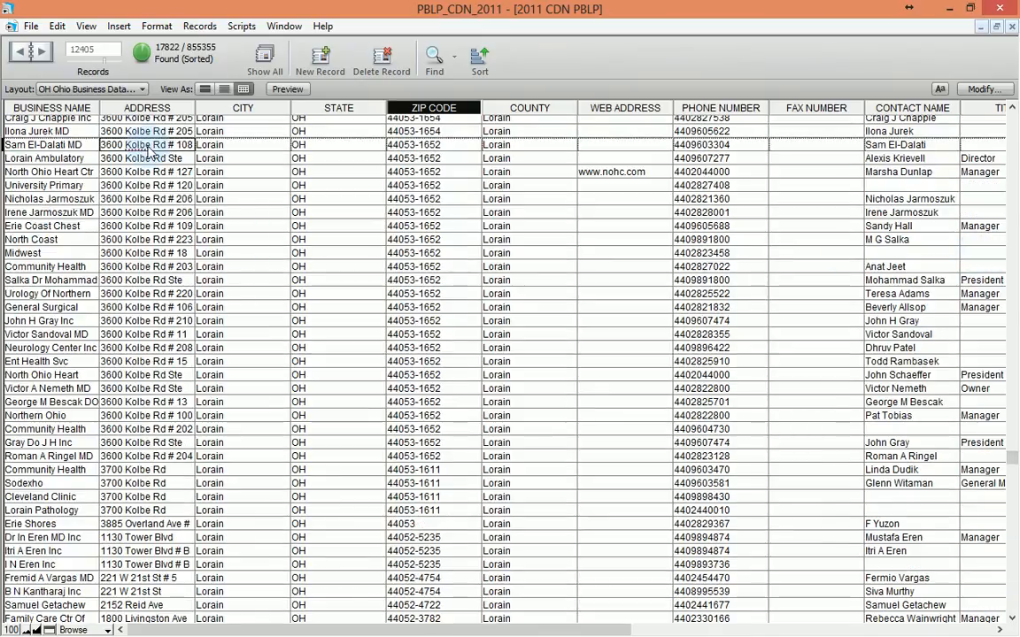
click(124, 213)
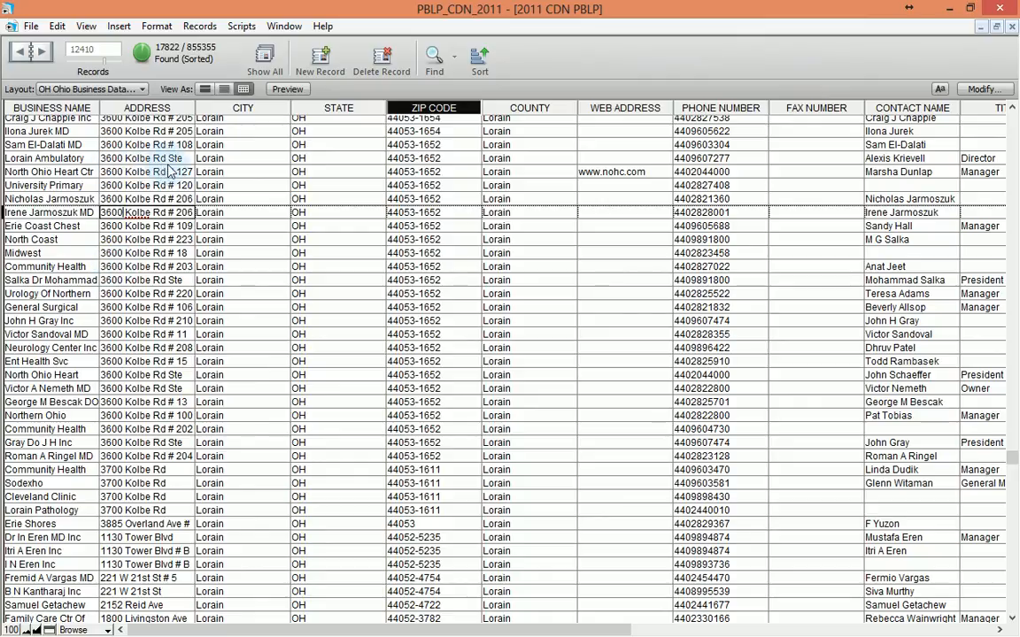
click(150, 293)
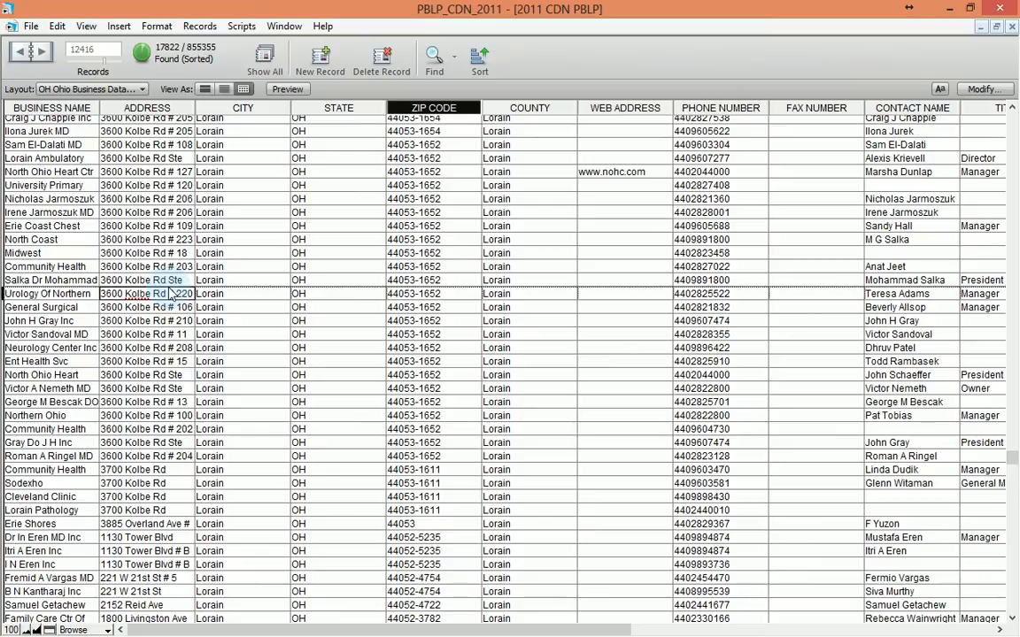
click(903, 158)
click(896, 266)
click(898, 320)
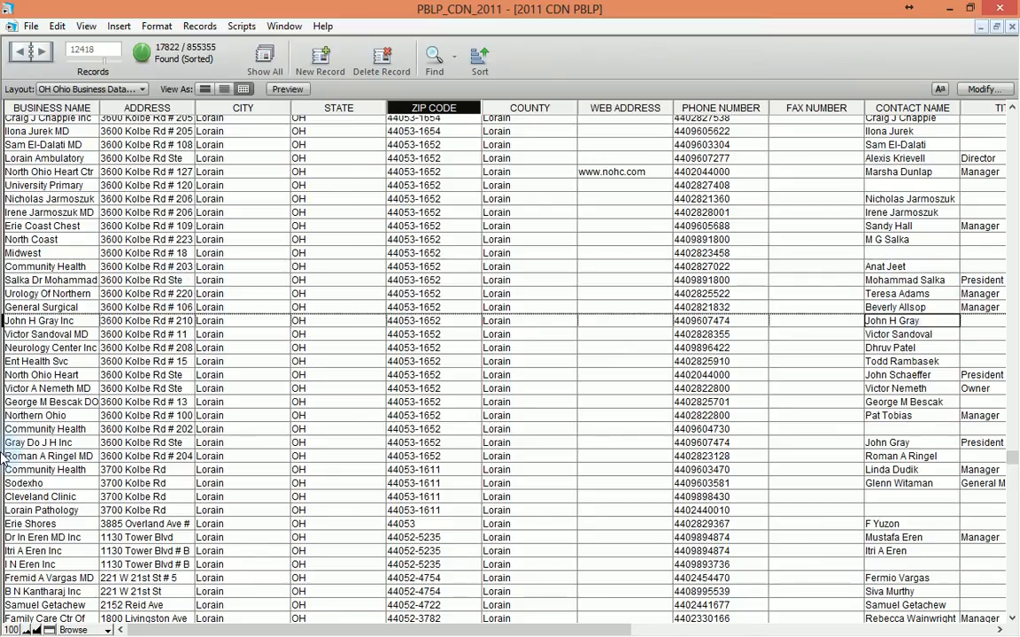
Step: Browse further down to the Oberlin Ave records, then bring up the Find options list
click(104, 457)
scroll(177, 527, down, 2)
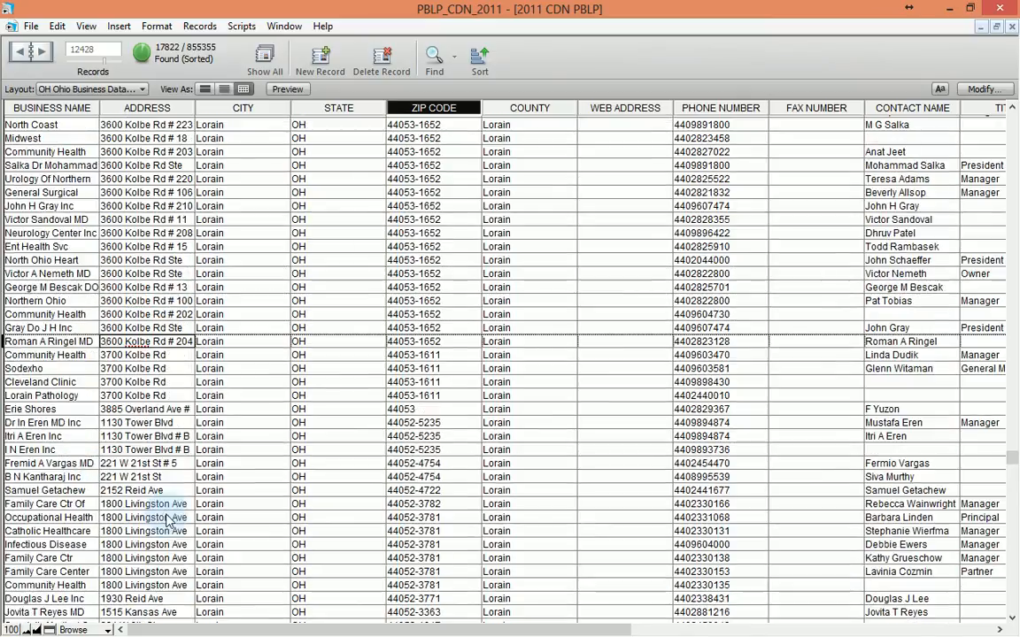
scroll(169, 521, up, 4)
scroll(168, 521, up, 6)
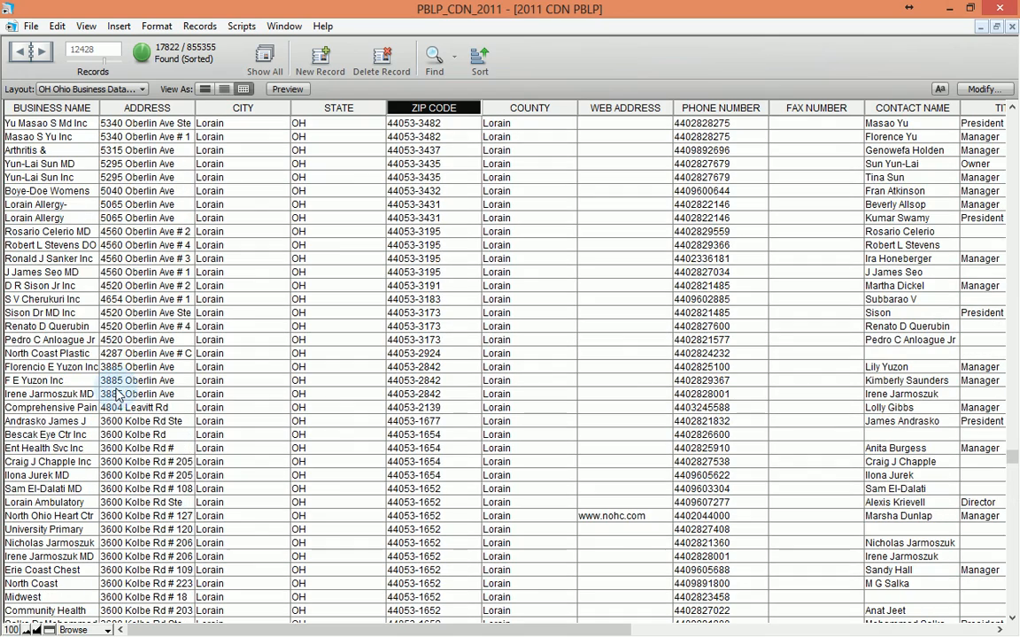
click(101, 177)
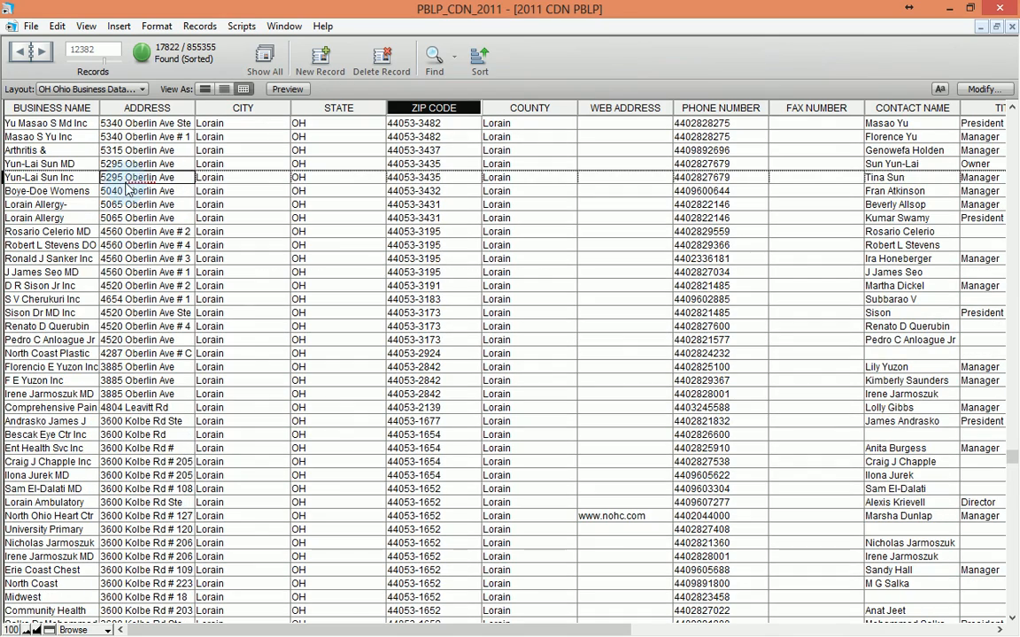
click(135, 301)
scroll(146, 380, down, 15)
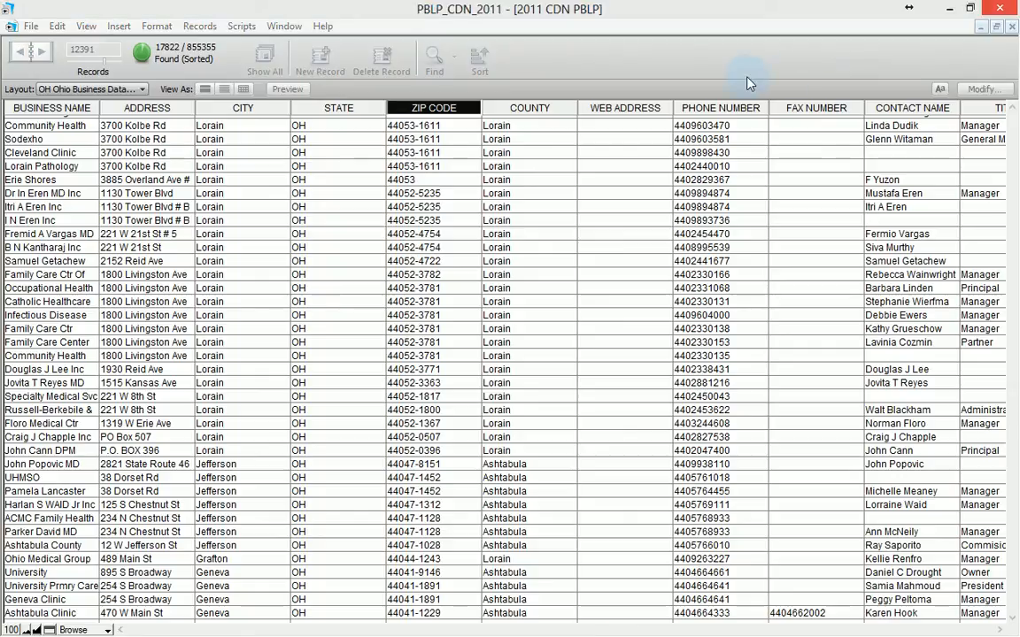
click(599, 59)
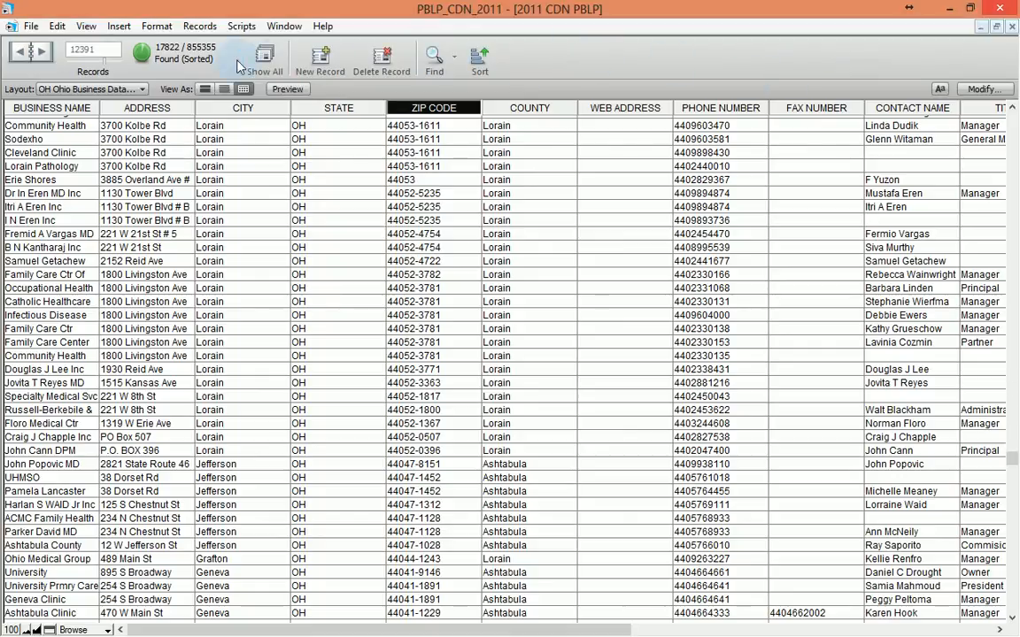
click(454, 60)
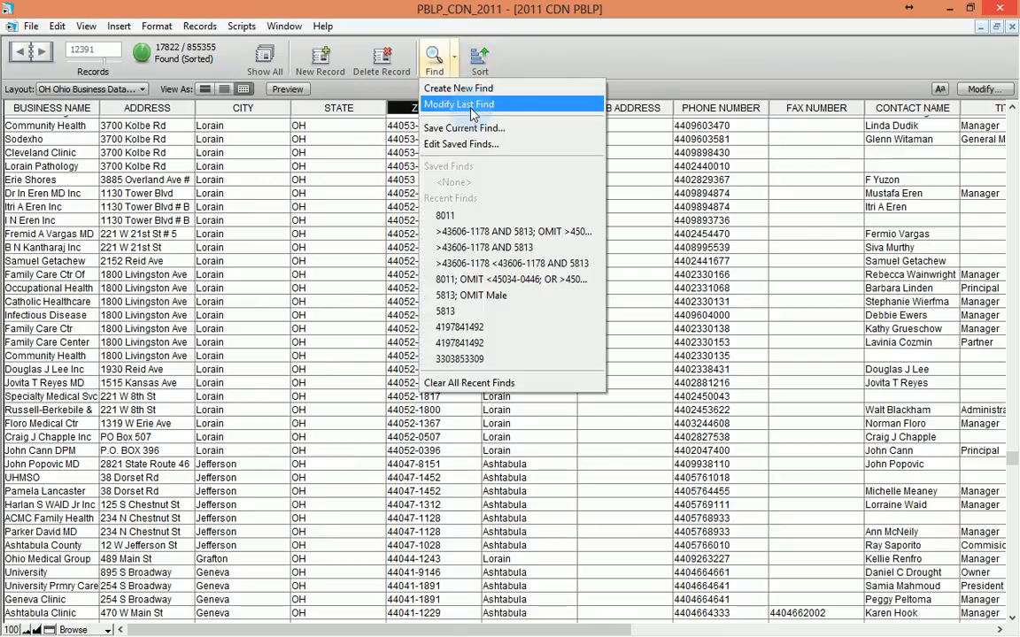
Step: Modify the last find to add phone number 330####### to SIC 8011, finding 3237 records
click(469, 104)
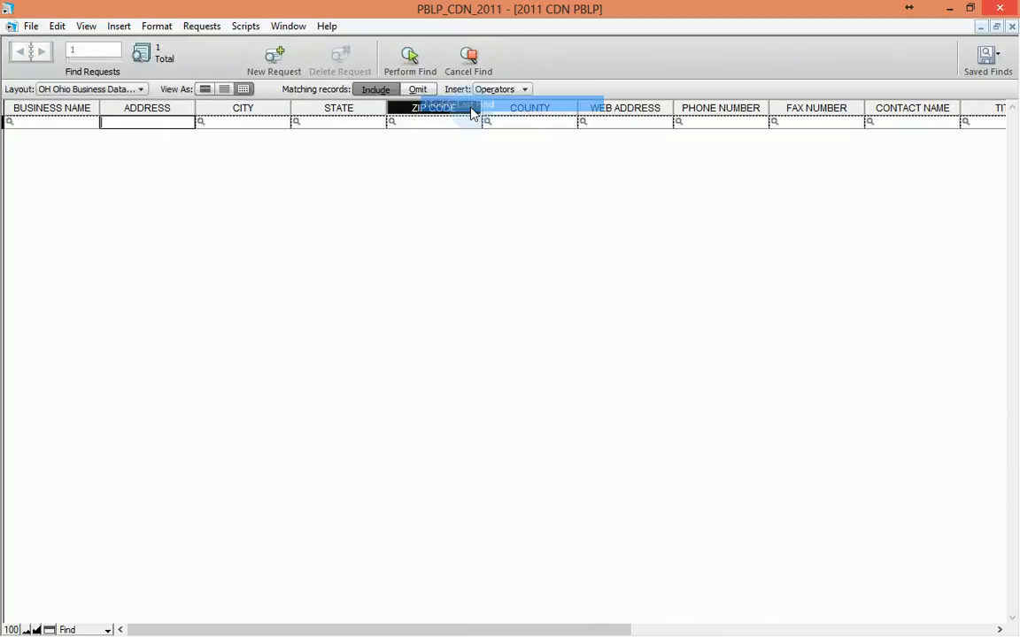
click(869, 629)
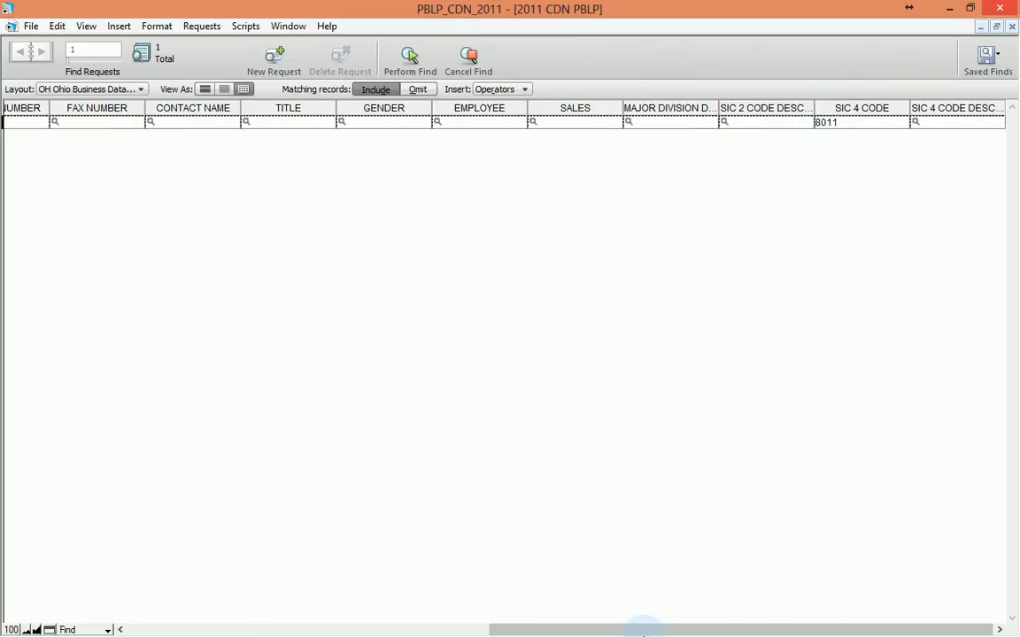
click(344, 630)
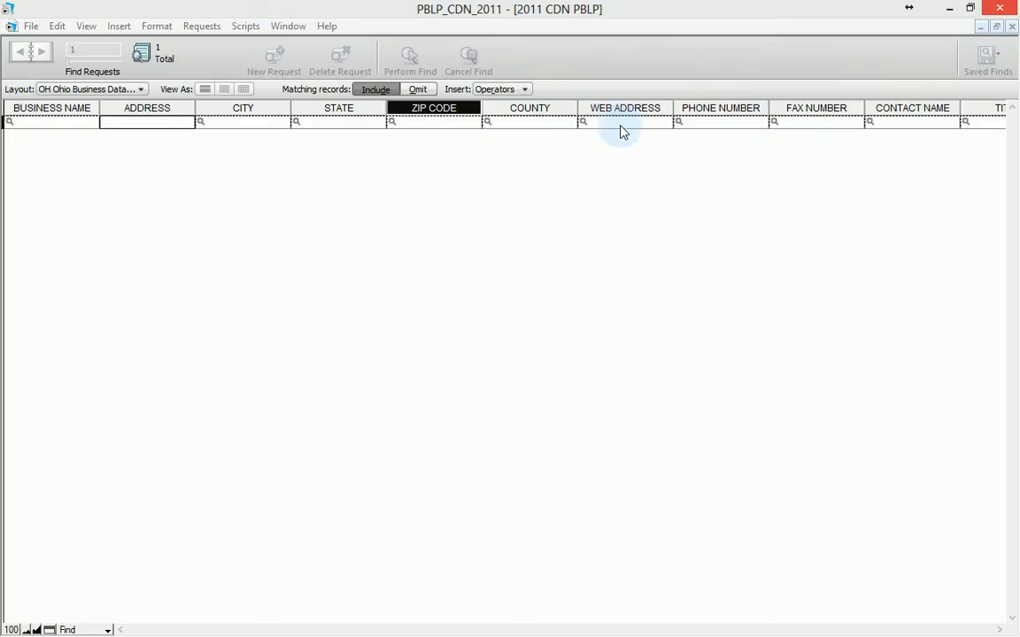
click(729, 124)
text(330#######)
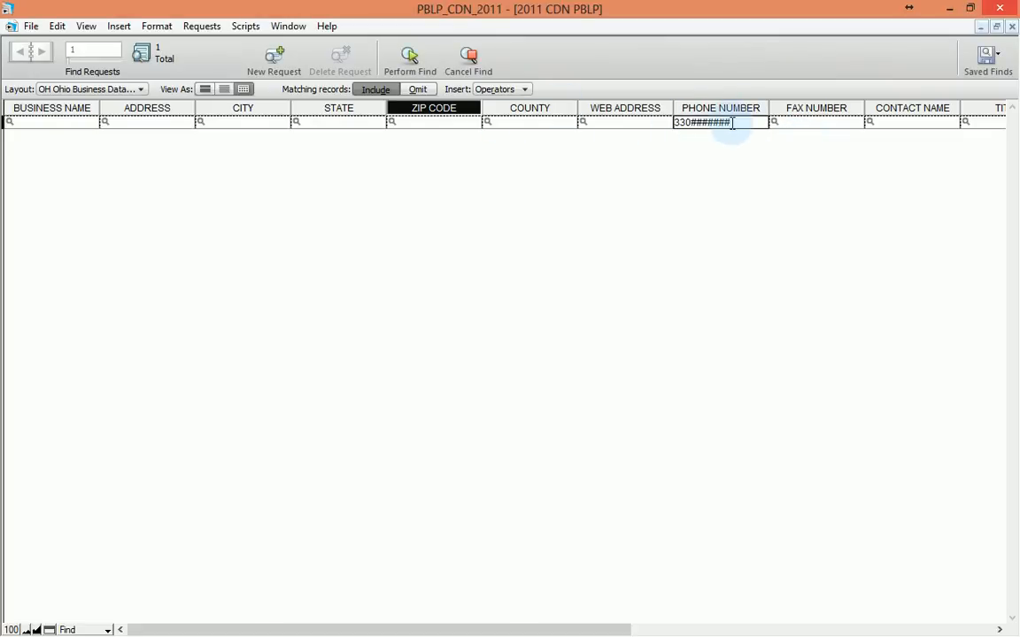
key(Return)
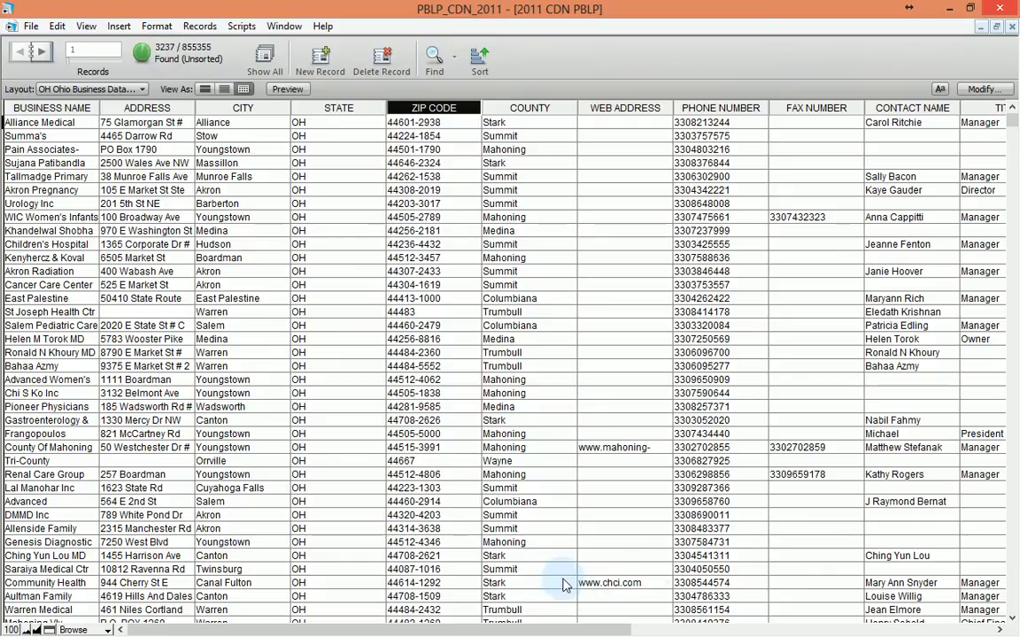
Step: Sort the 3237 area-code-330 records by SALES and scroll through the results
drag(497, 634, 708, 631)
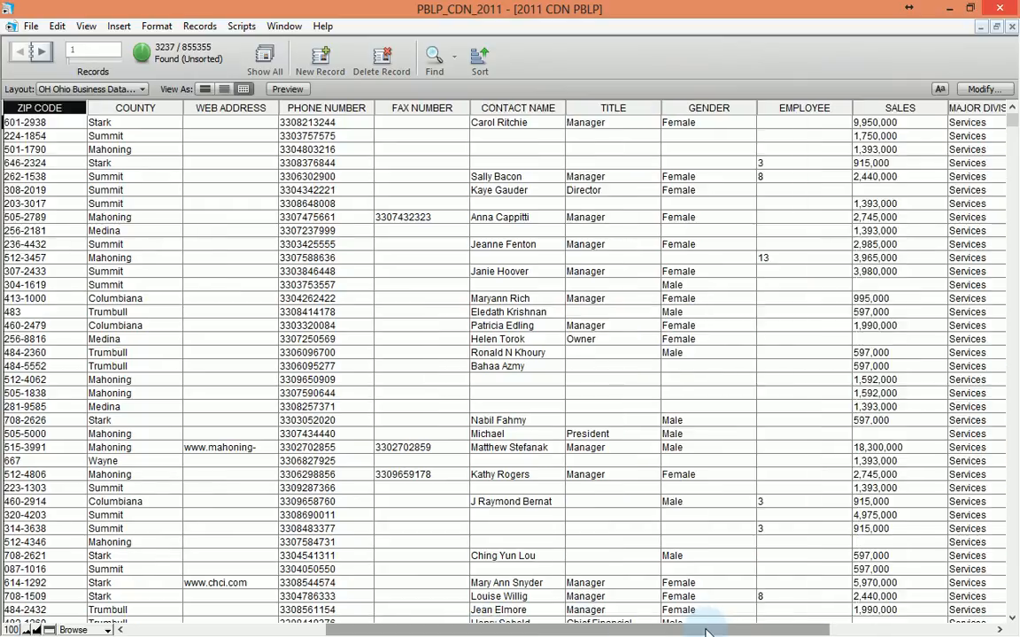
drag(705, 631, 803, 631)
click(728, 110)
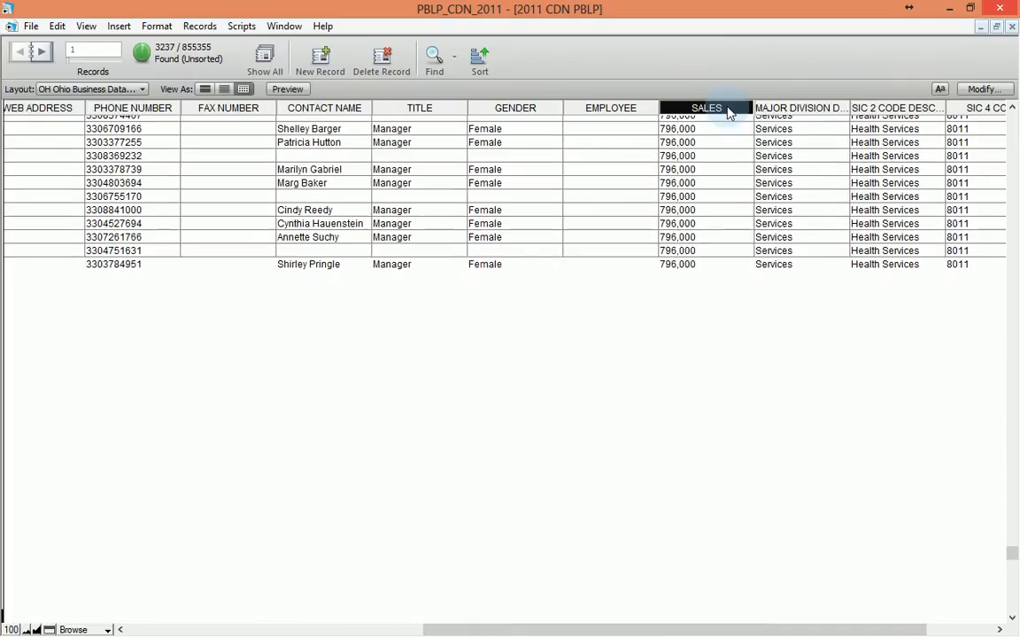
click(705, 446)
scroll(704, 446, down, 3)
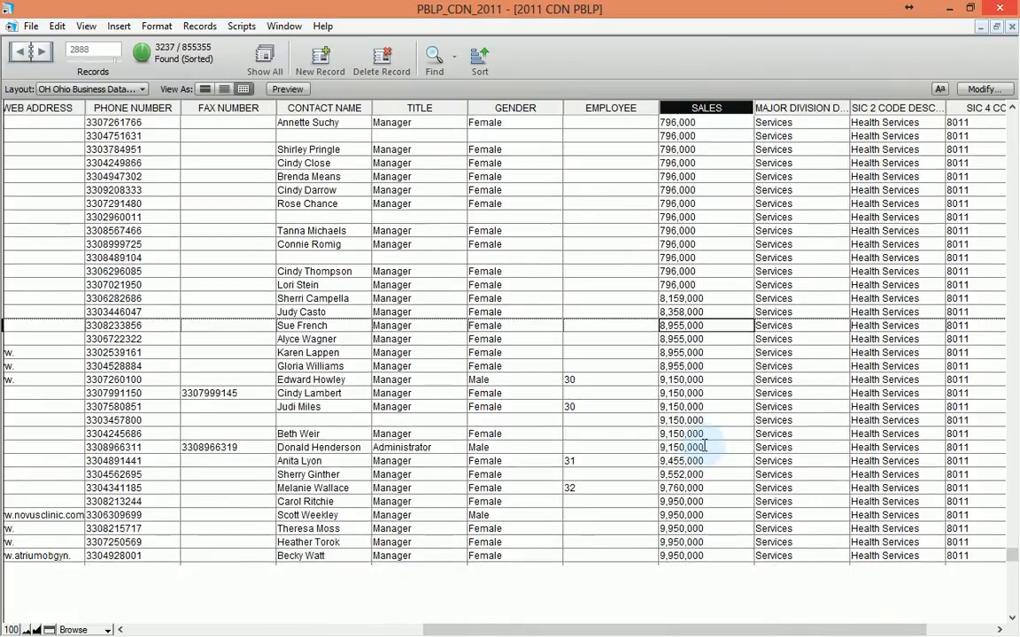
scroll(705, 446, down, 5)
scroll(705, 447, up, 8)
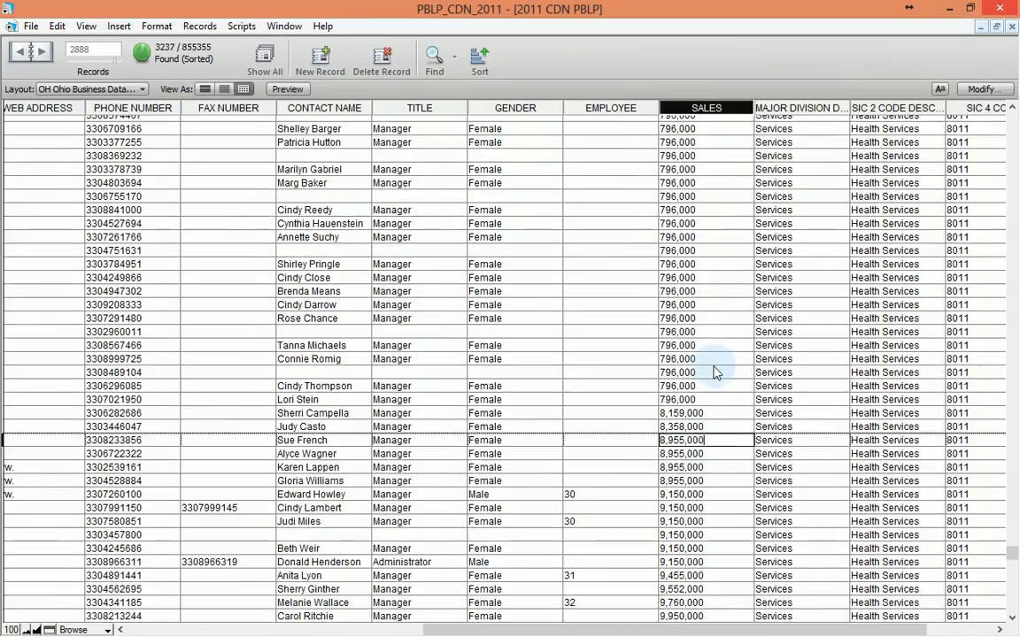
scroll(713, 270, up, 15)
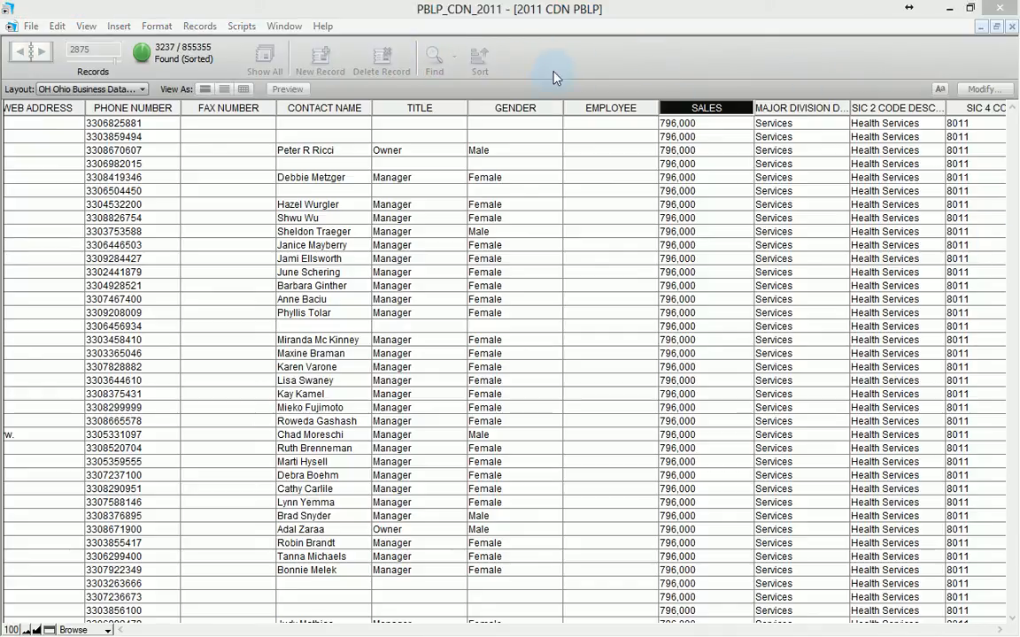
click(471, 72)
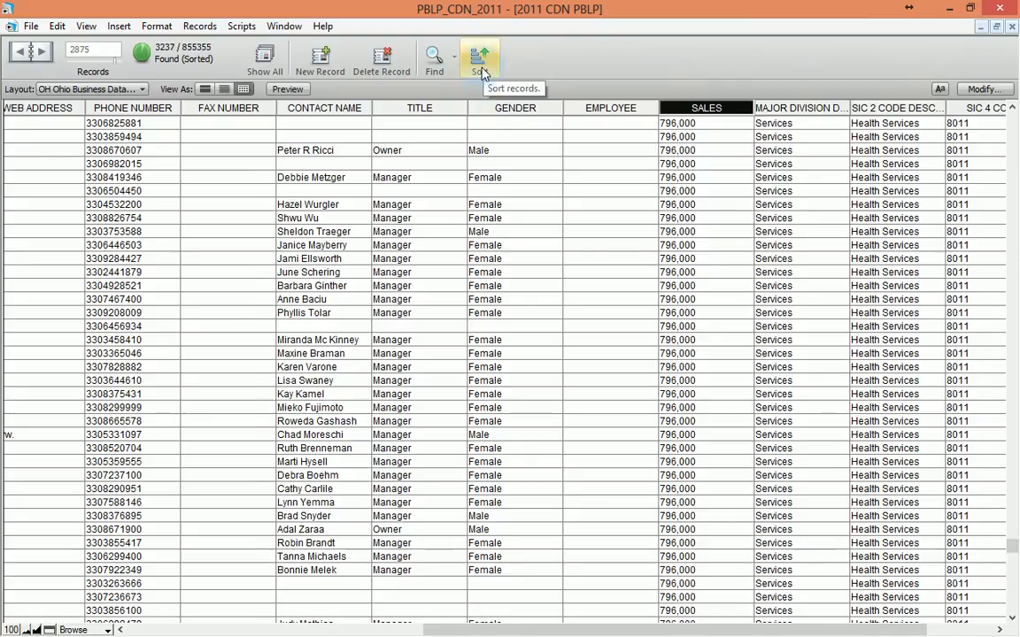
Step: Reopen the last find and delete the 330####### phone number criterion
click(436, 75)
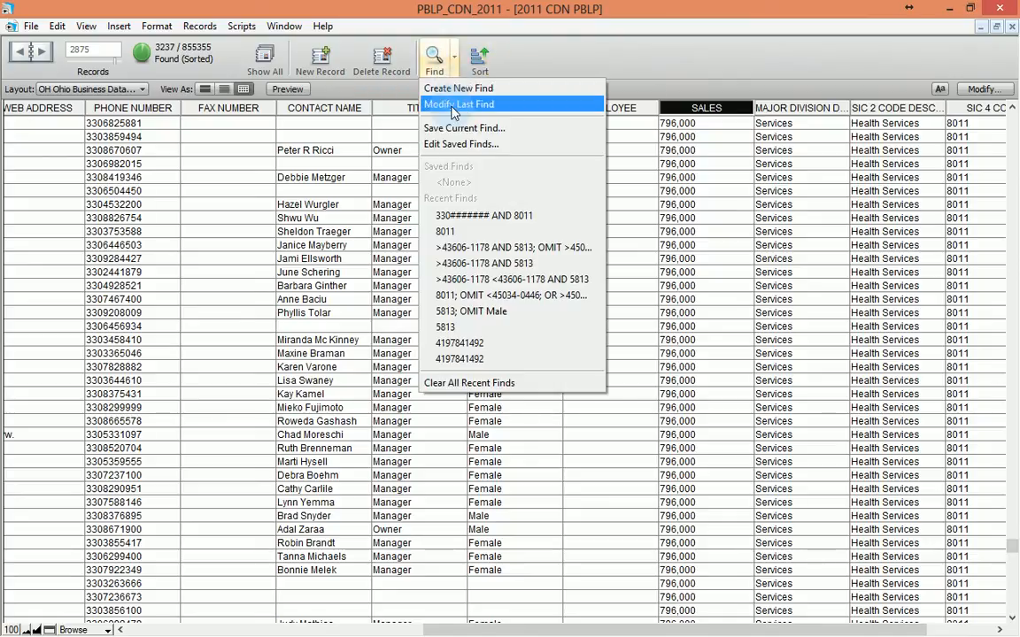
click(407, 103)
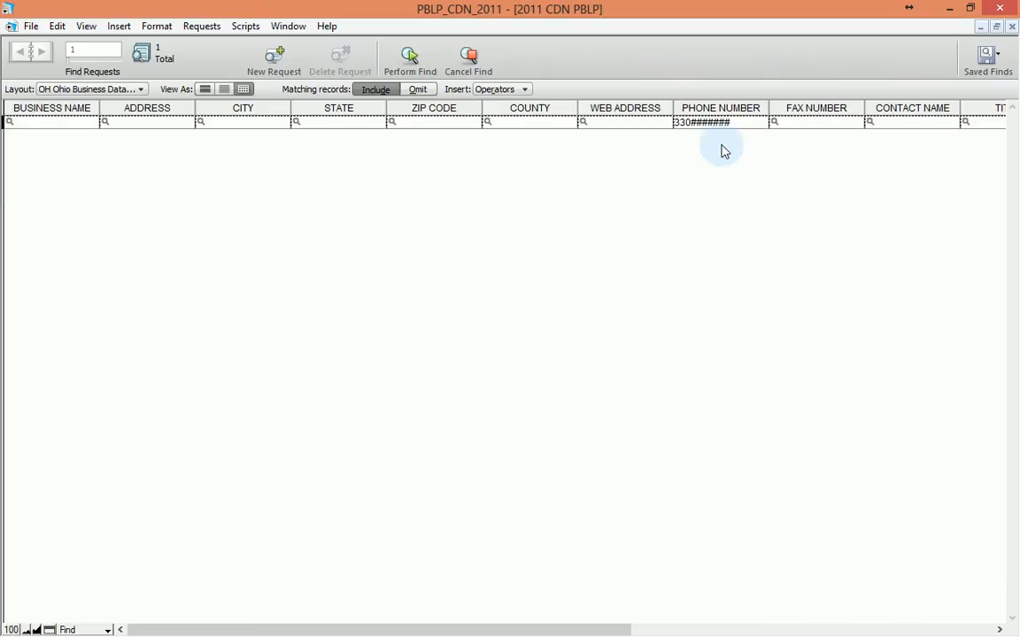
click(744, 122)
drag(744, 122, 590, 127)
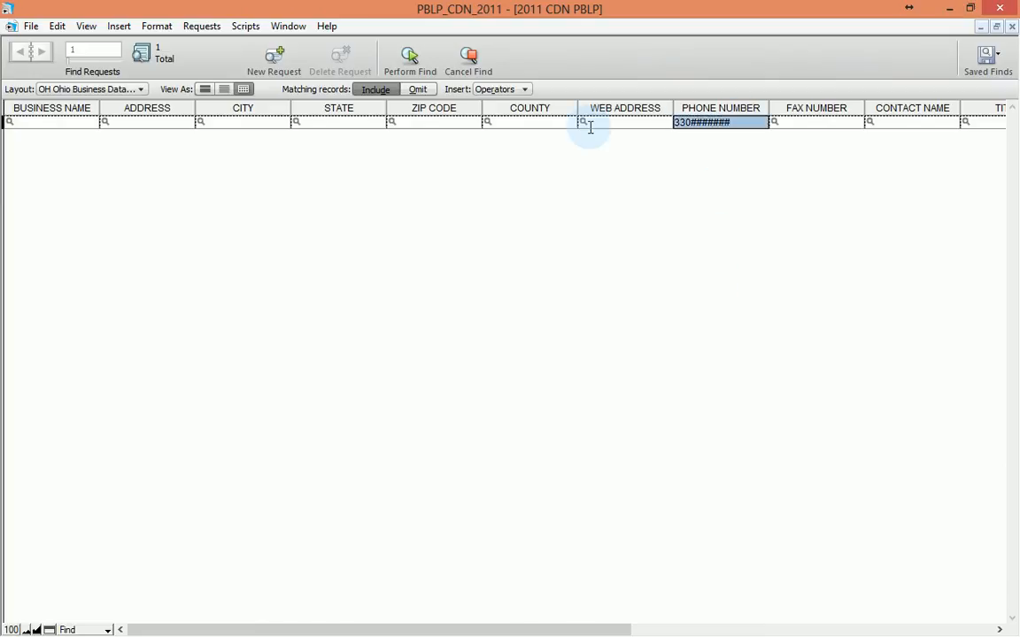
key(BackSpace)
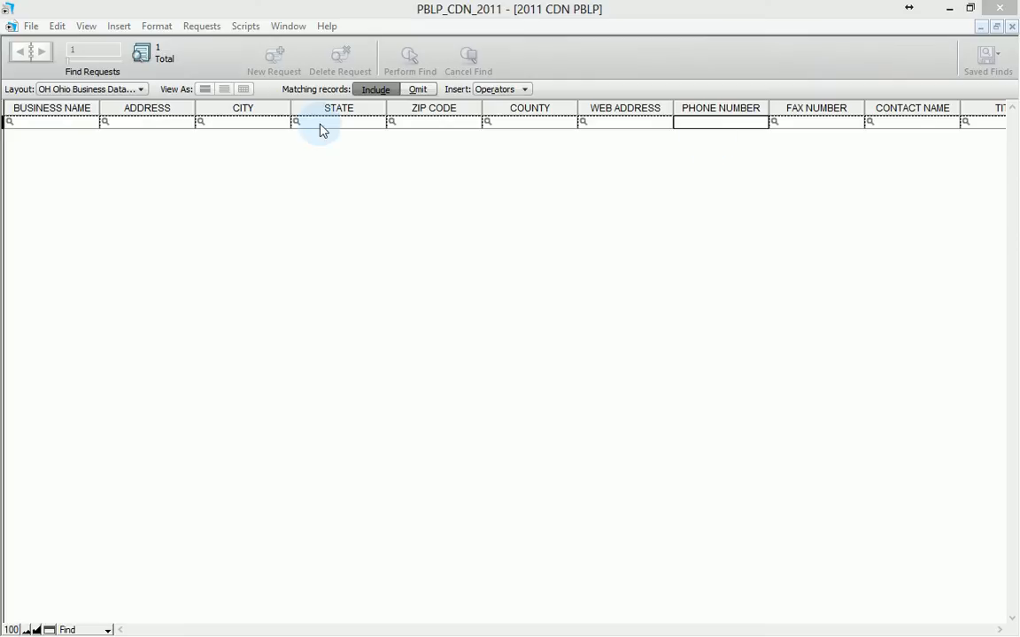
Step: Enter >43606-1178 in the ZIP CODE field using the greater-than operator
click(433, 123)
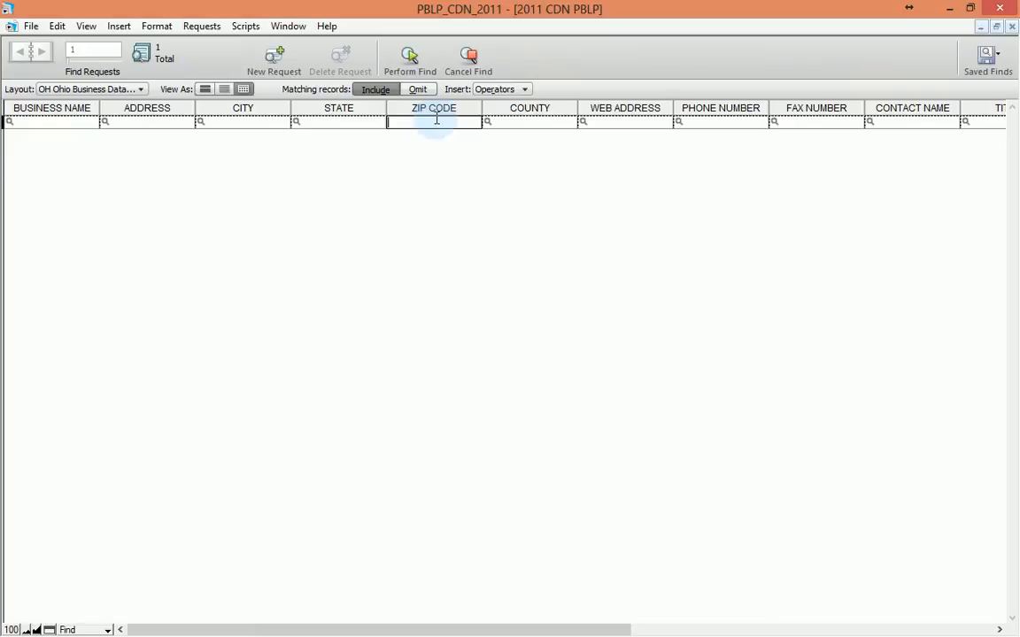
click(524, 90)
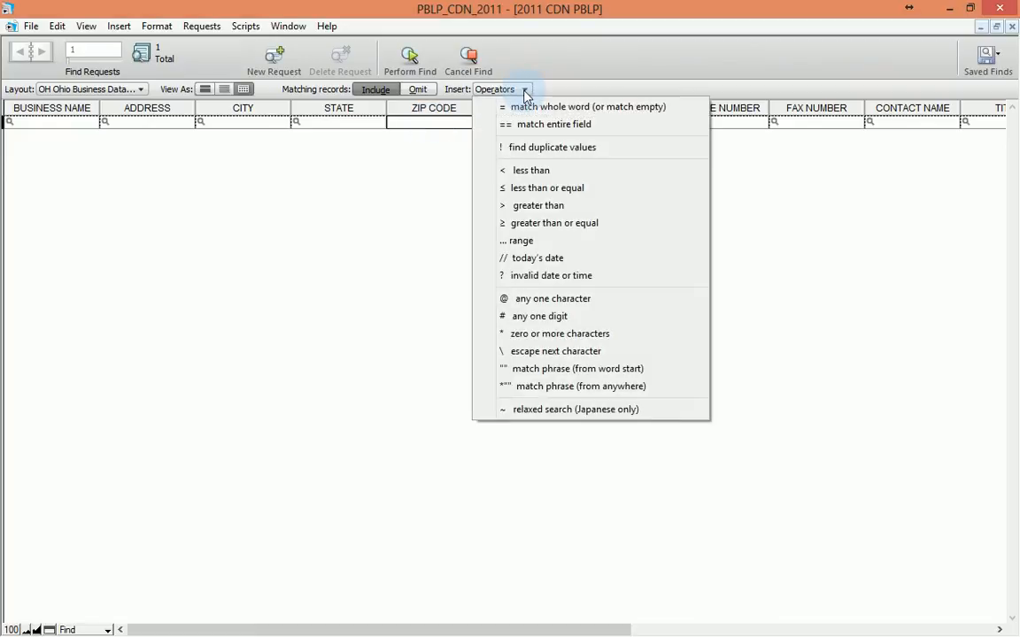
click(535, 209)
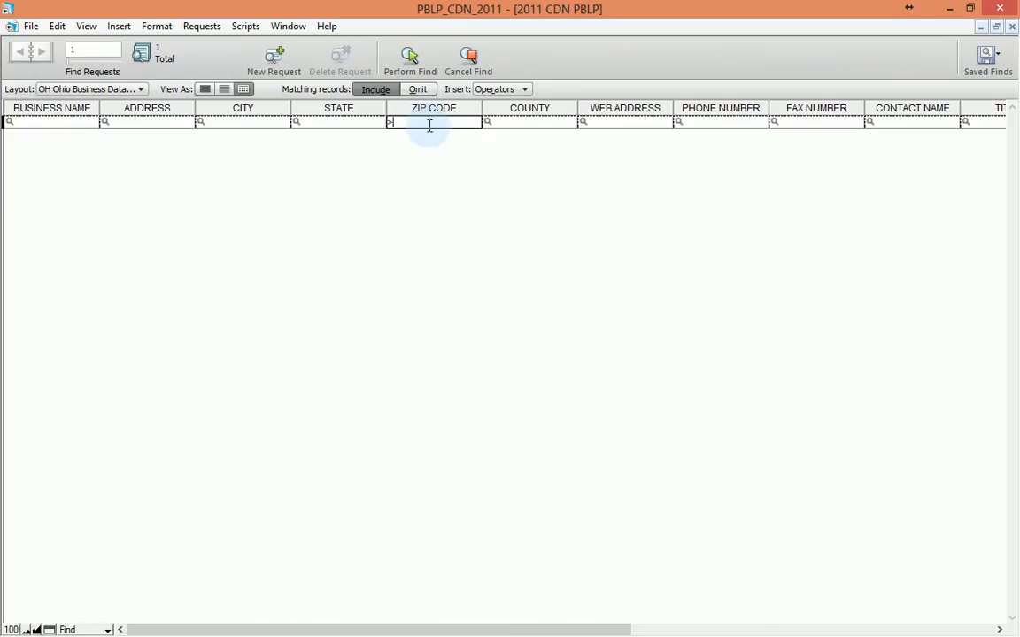
text(43606-1178)
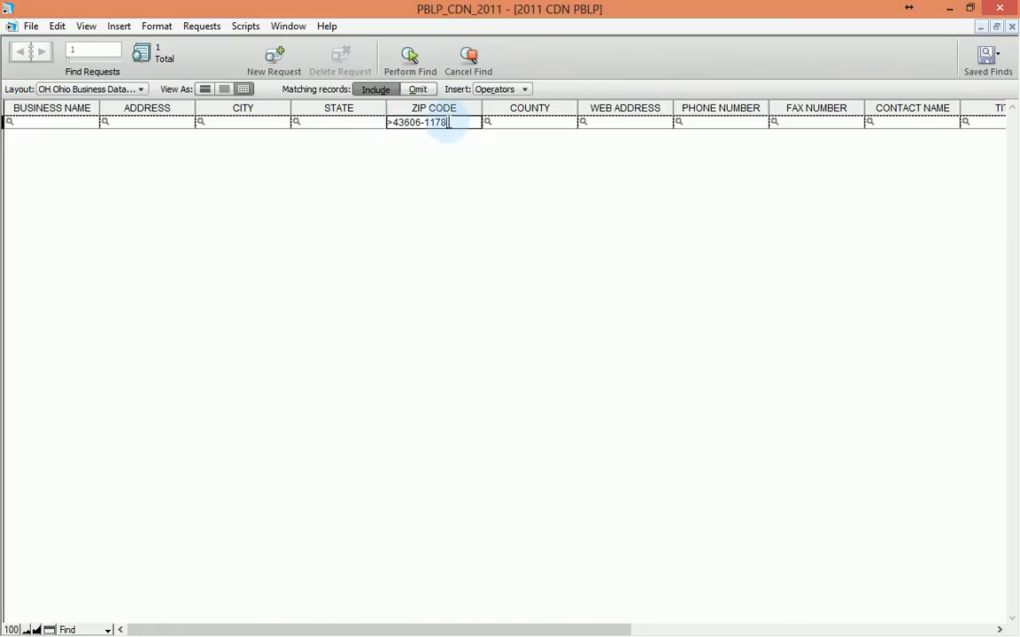
click(450, 148)
Step: Add a second find request with ZIP CODE criterion >45034-0446
right_click(450, 151)
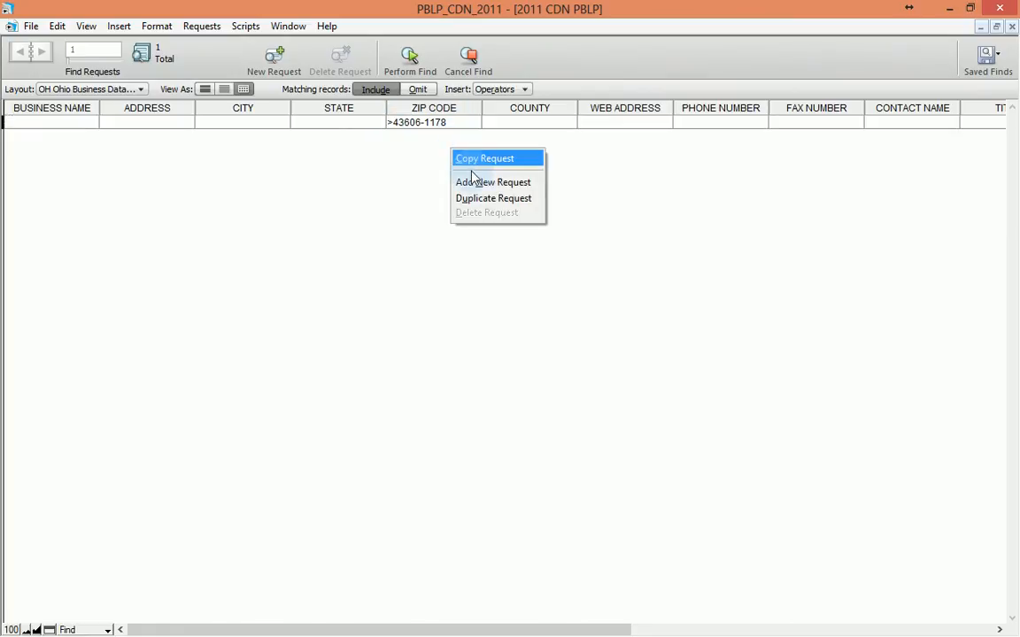
click(474, 181)
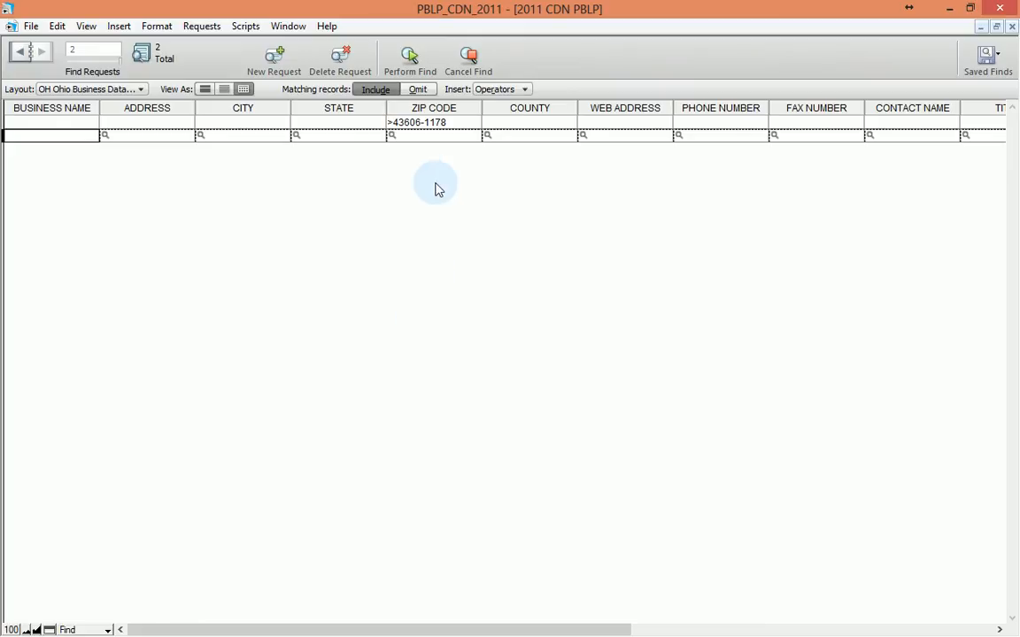
click(436, 138)
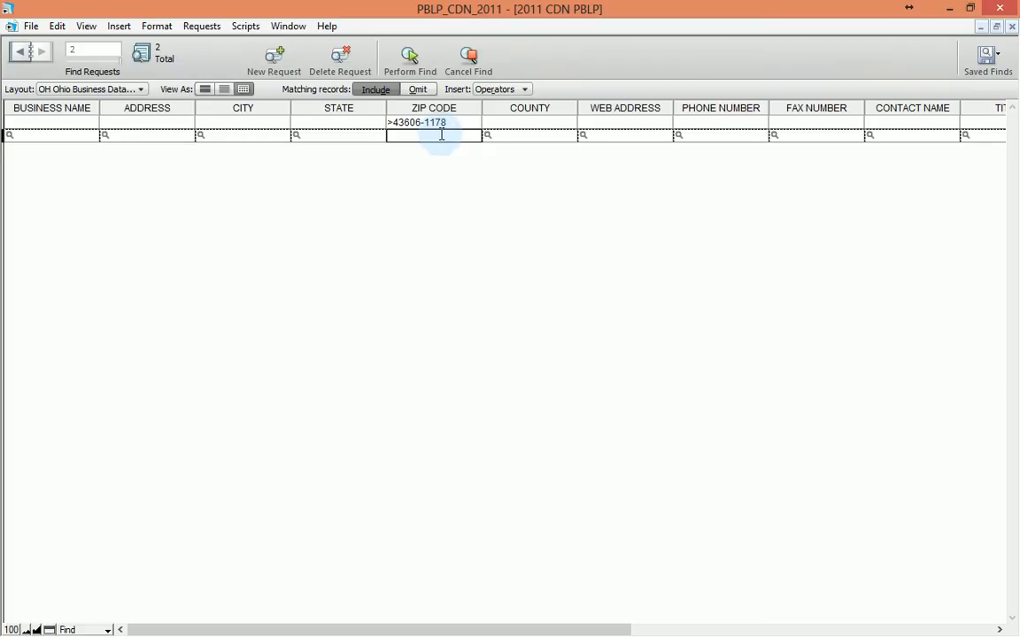
mouse_move(1016, 3)
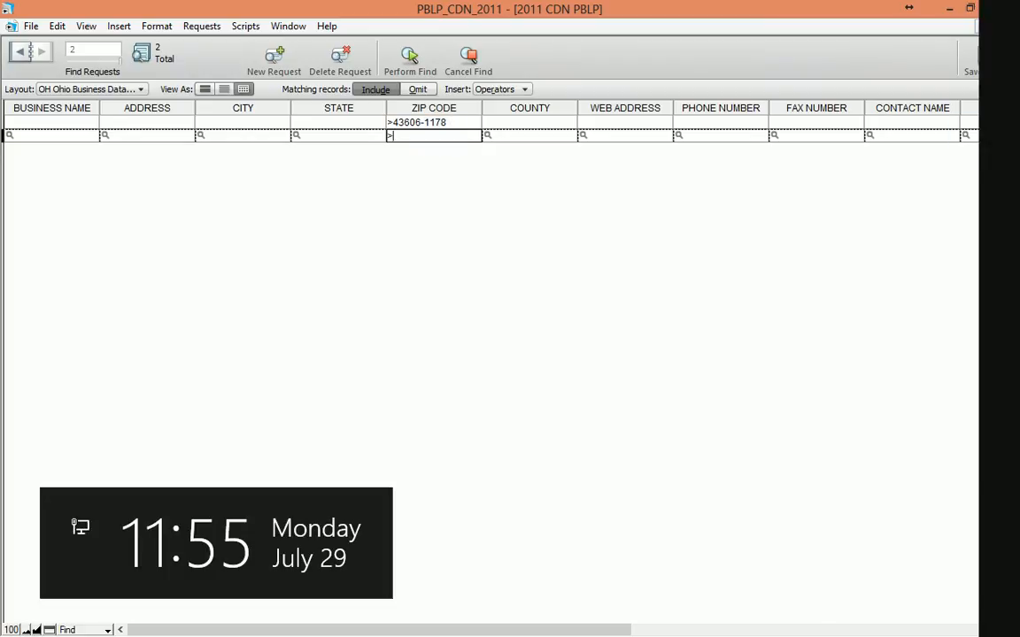
click(983, 321)
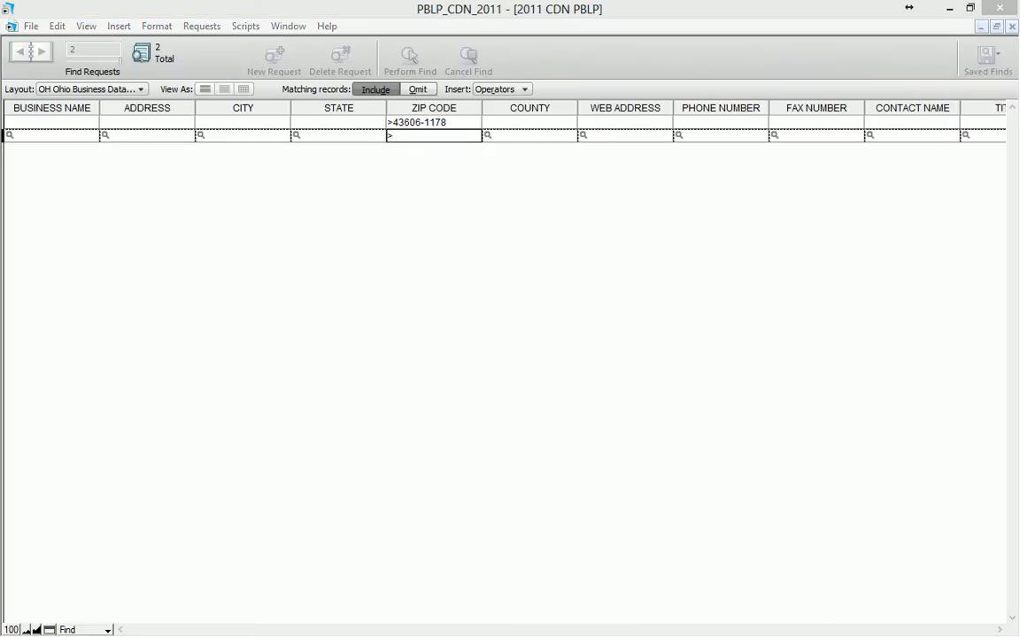
click(391, 135)
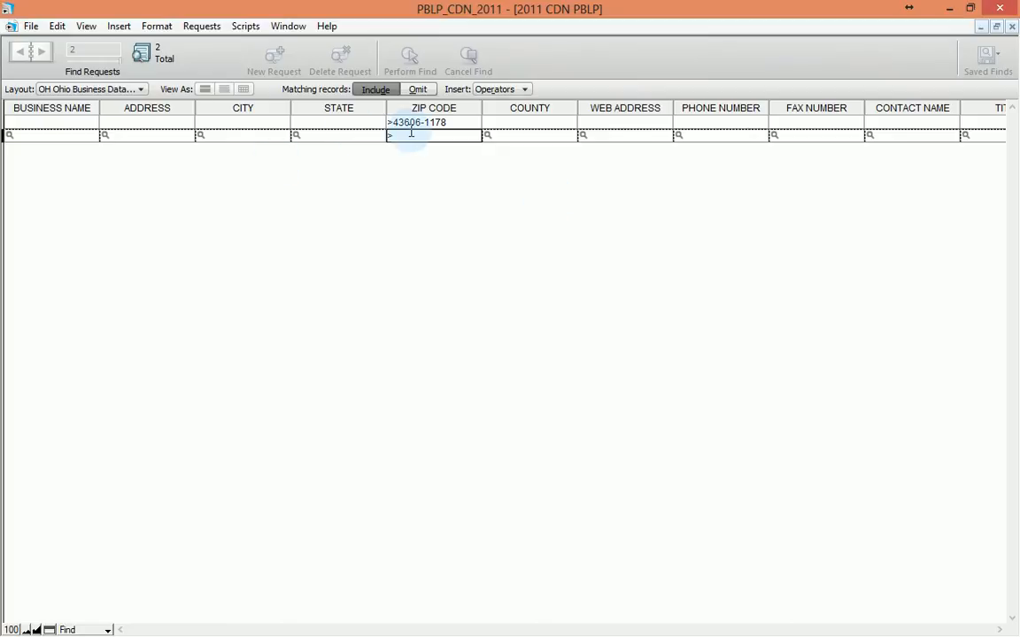
text(45034-0446)
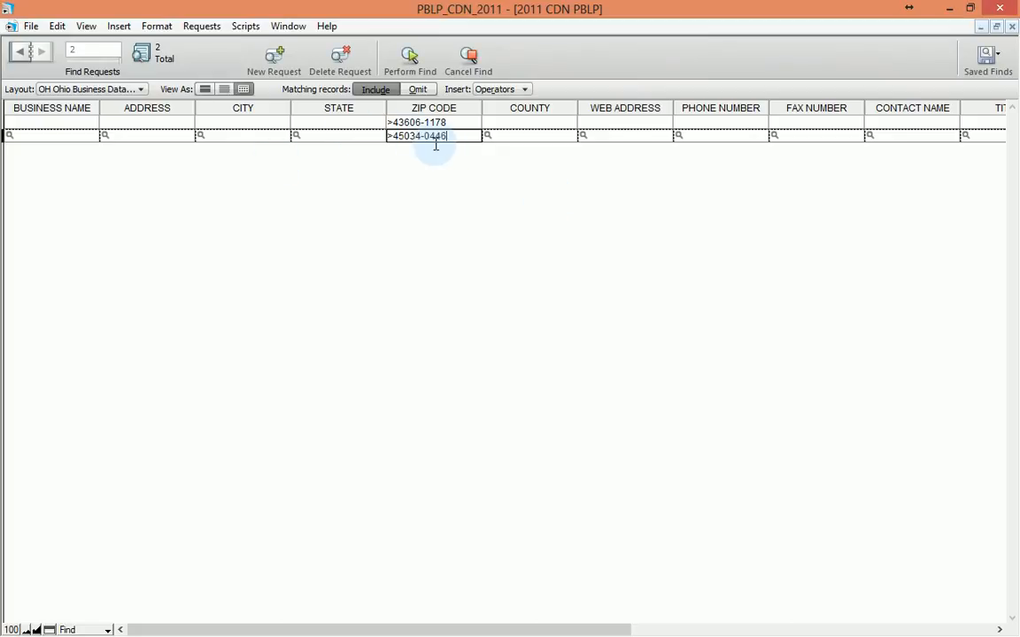
Step: Make the second request Omit with SIC 4 CODE 8011 and run the find, returning 8954 records
click(418, 90)
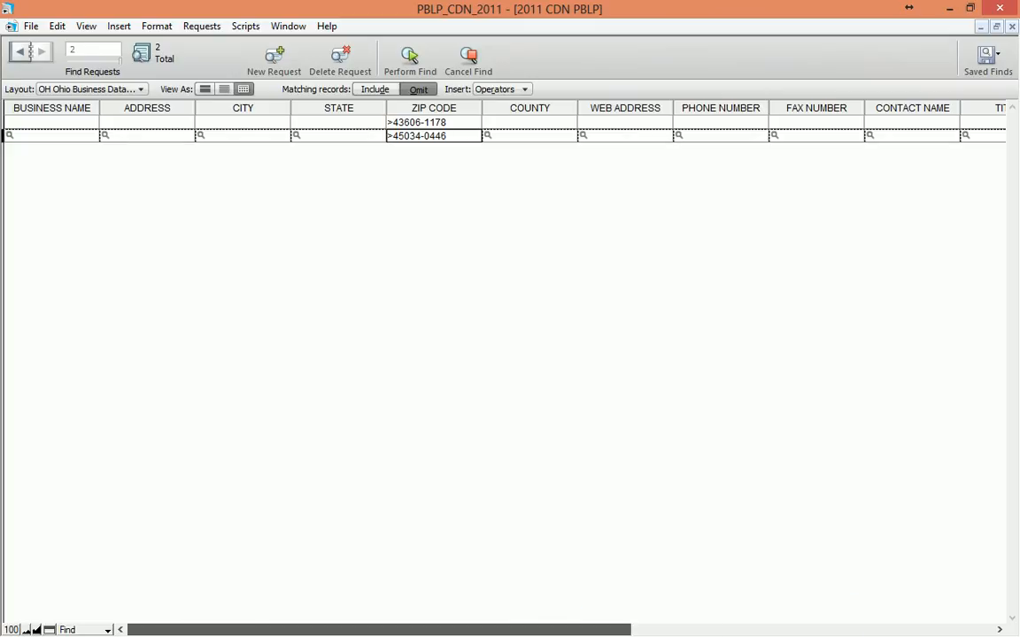
click(724, 630)
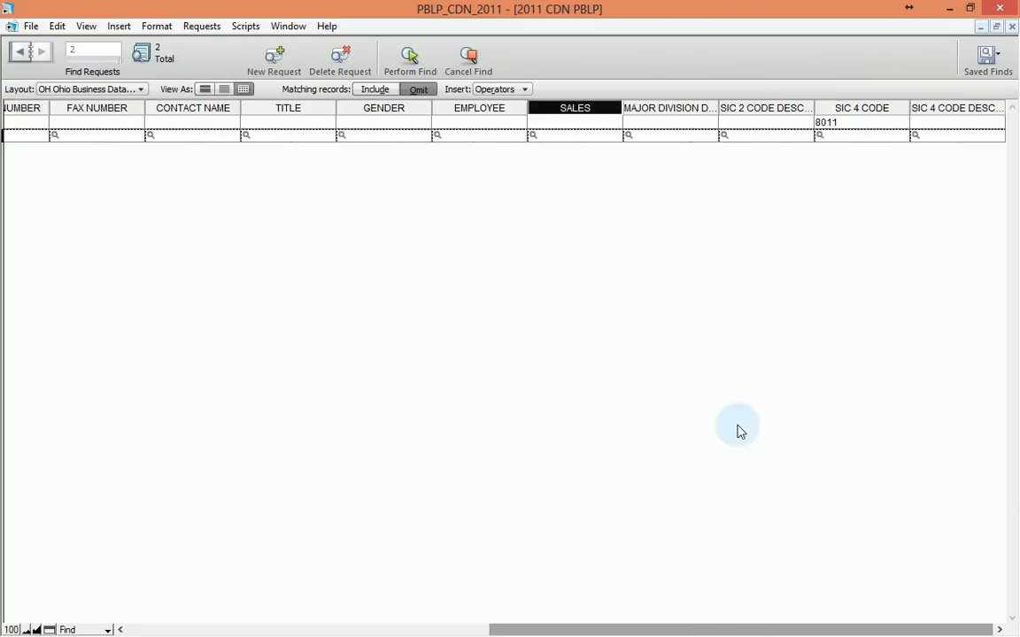
click(831, 139)
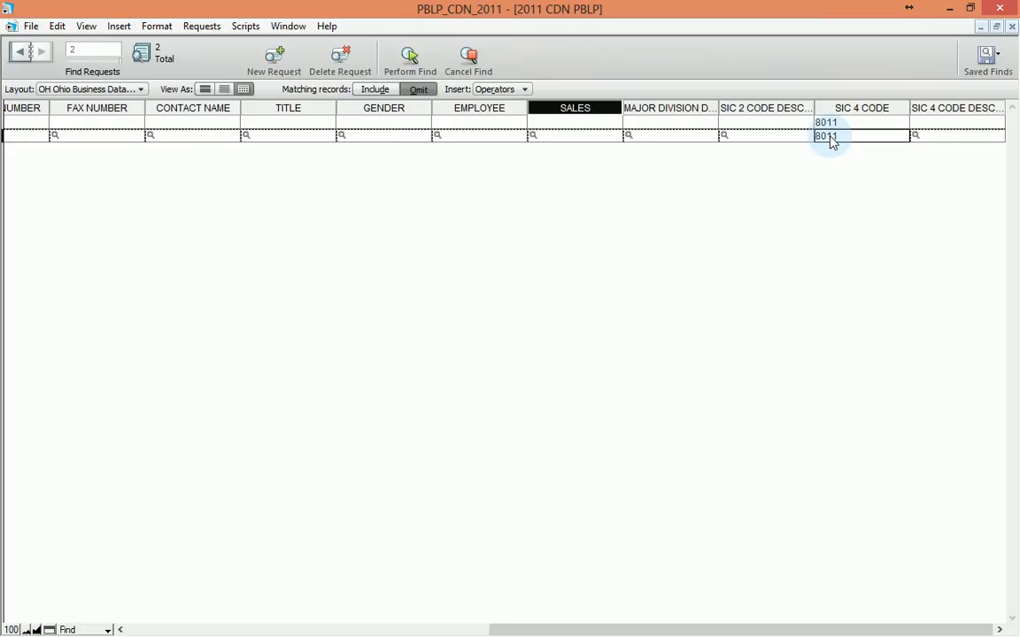
key(Return)
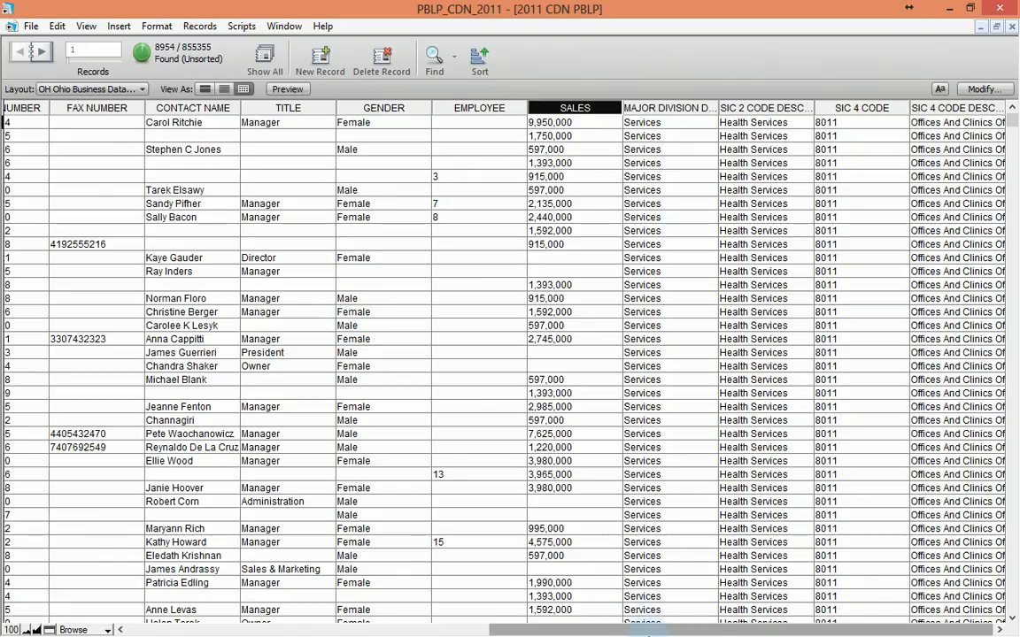
Step: Scroll across the table to review the 8954 found health-services records
drag(648, 634, 230, 632)
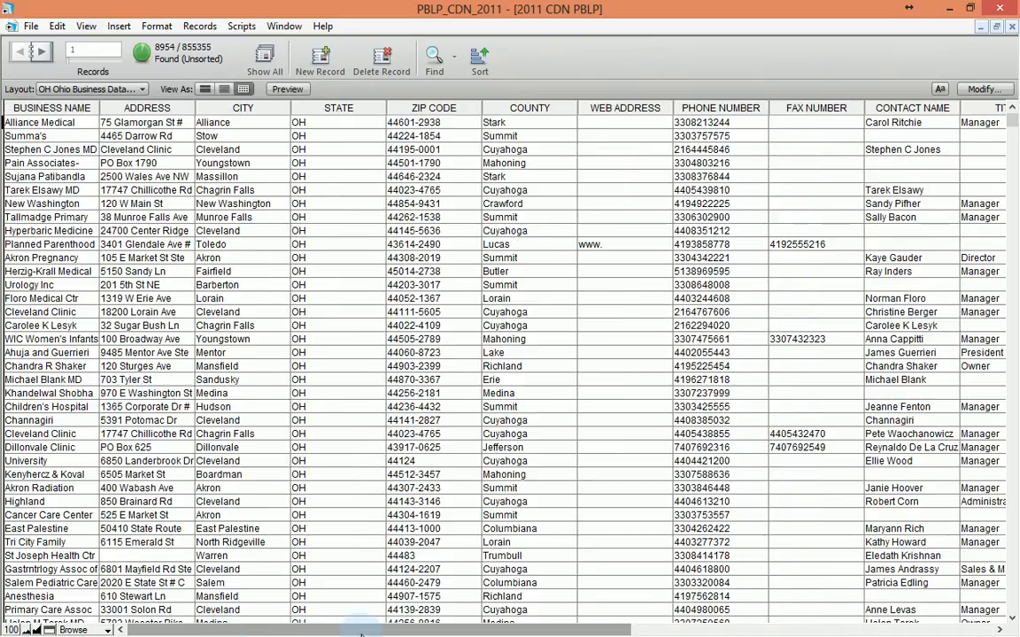
drag(361, 634, 615, 454)
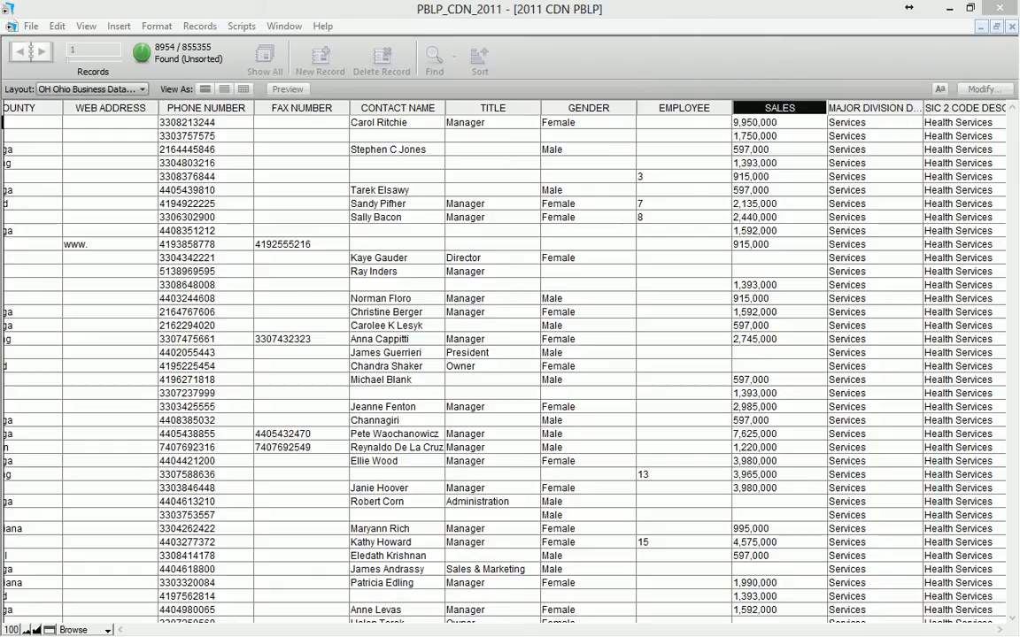
click(537, 76)
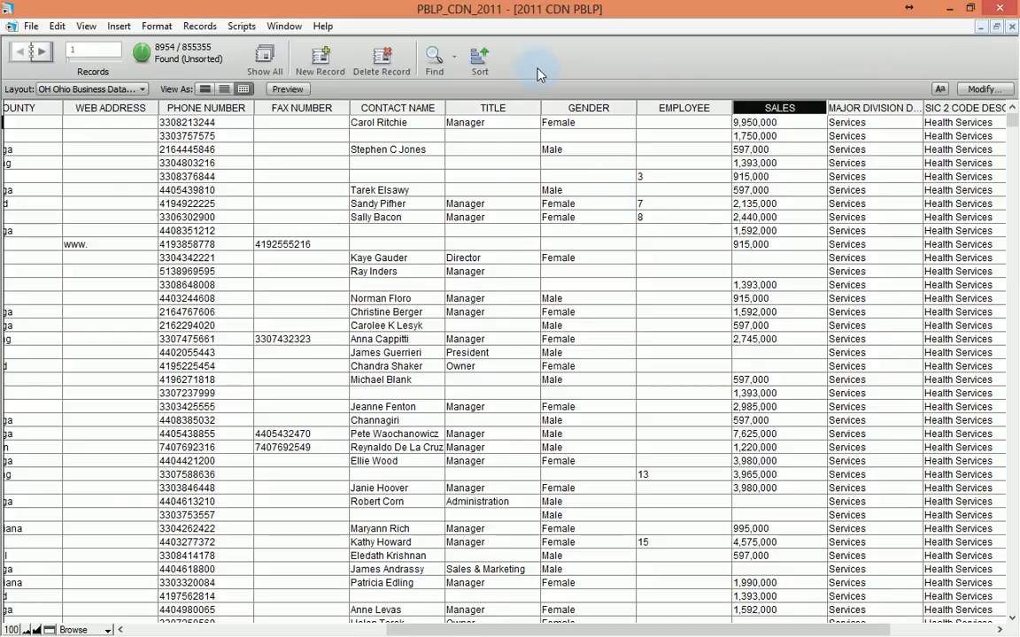
click(455, 64)
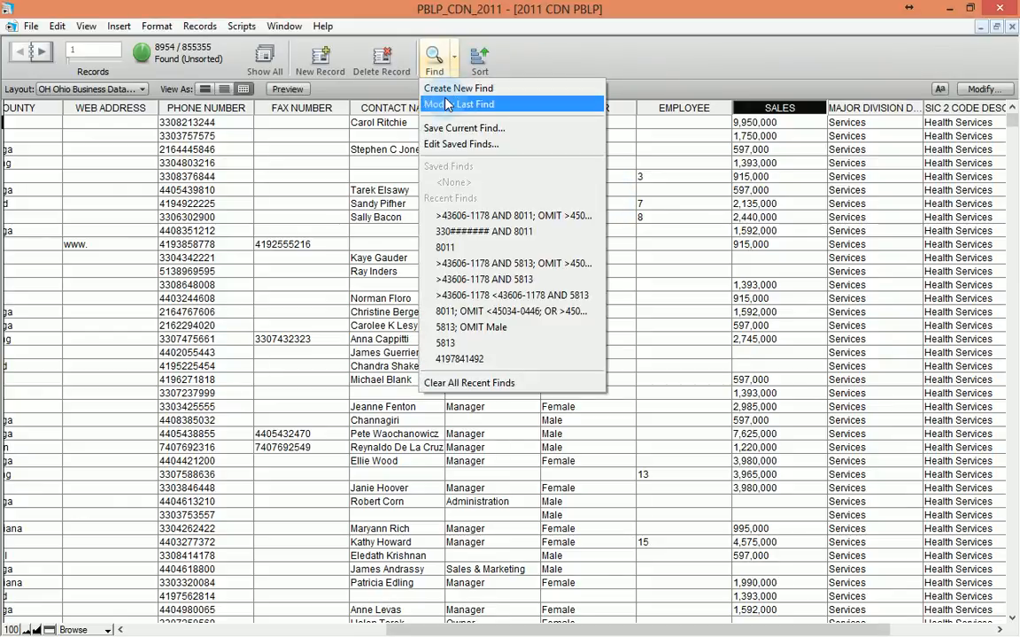
click(443, 88)
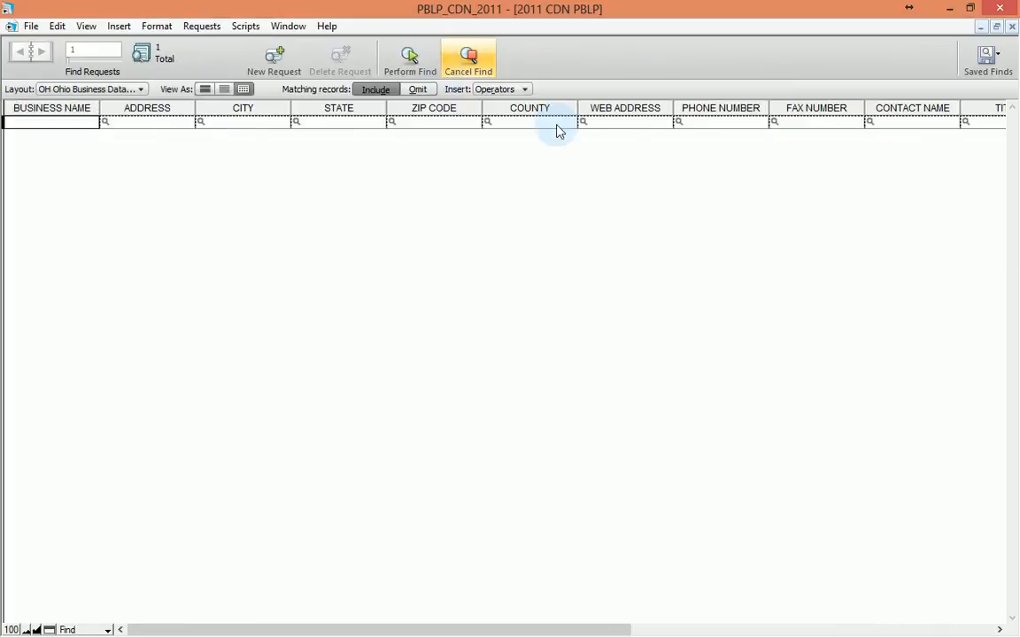
click(697, 122)
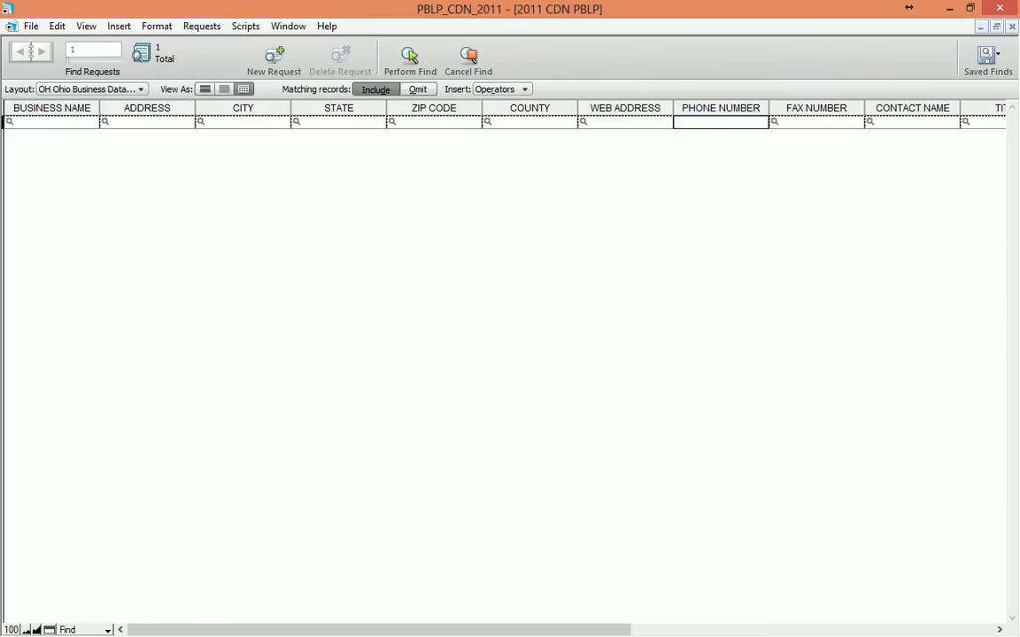
key(Return)
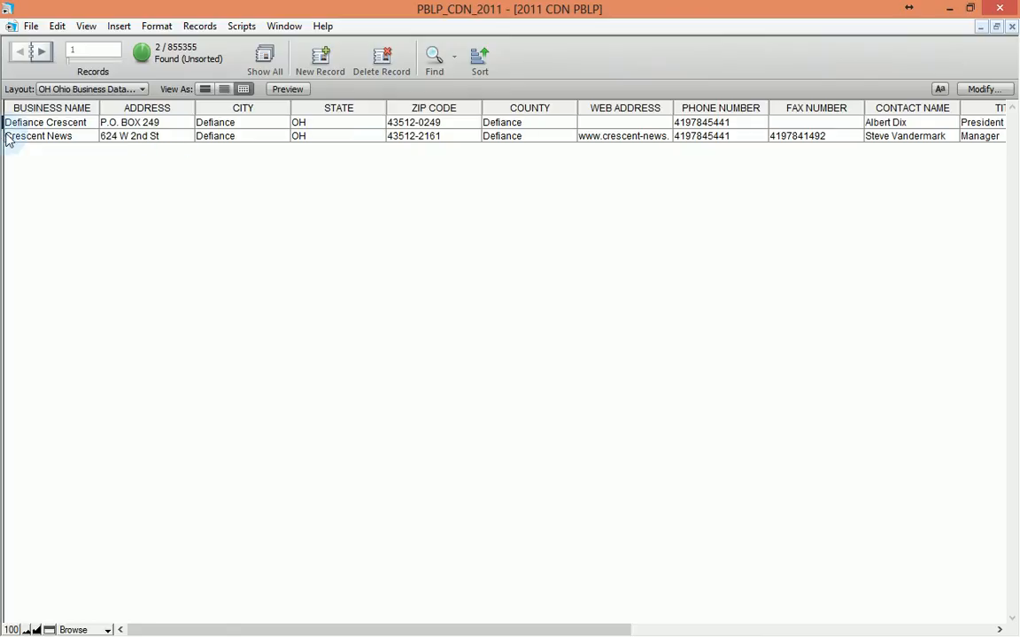
click(131, 137)
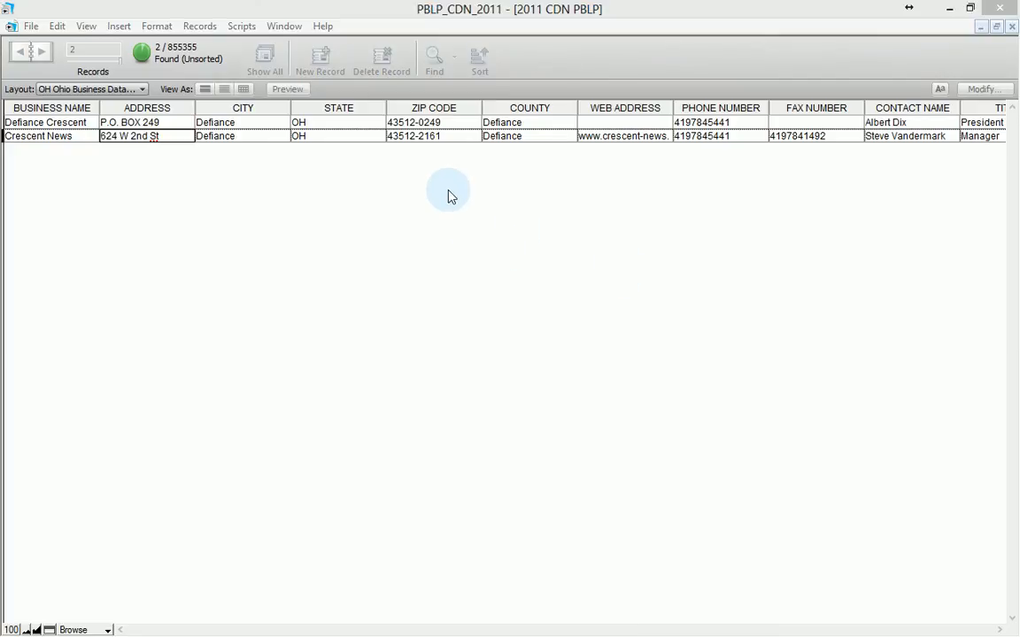
click(595, 57)
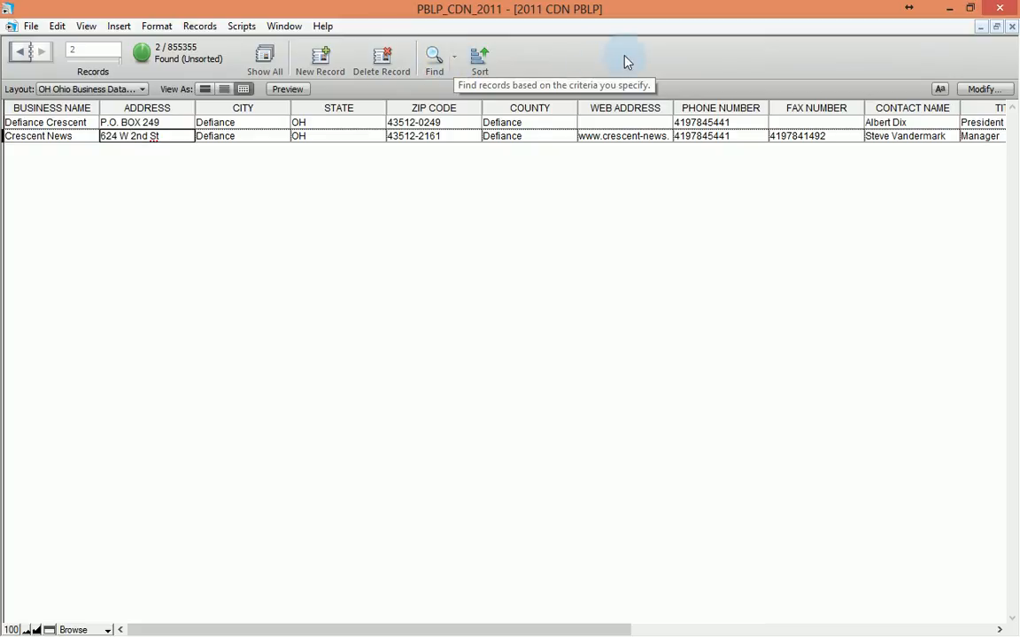
Step: Find records with SIC 4 CODE 5813, leaving 6078 drinking-place businesses
click(429, 72)
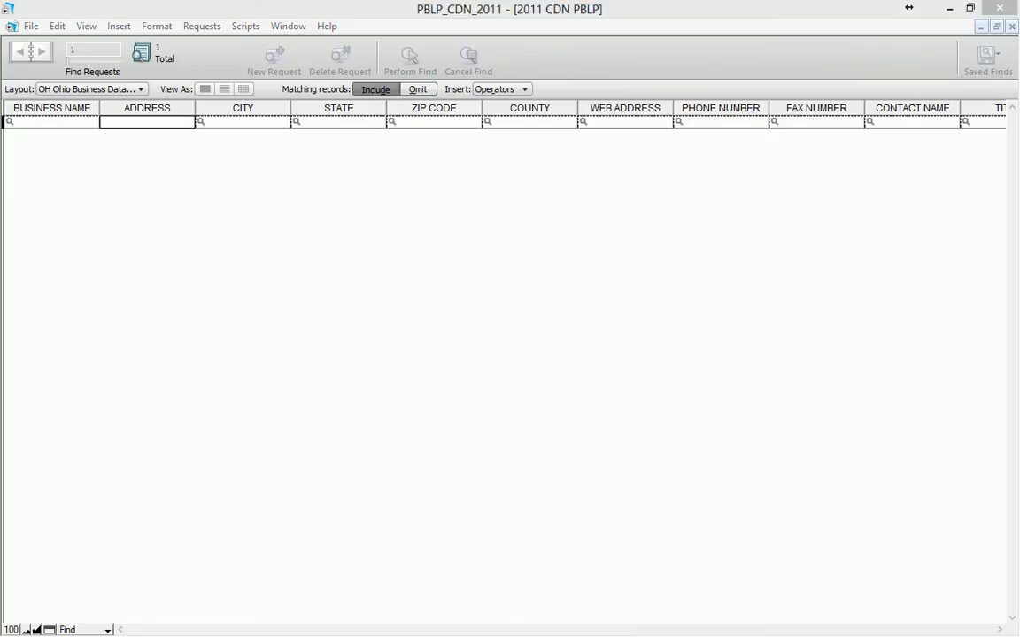
click(746, 629)
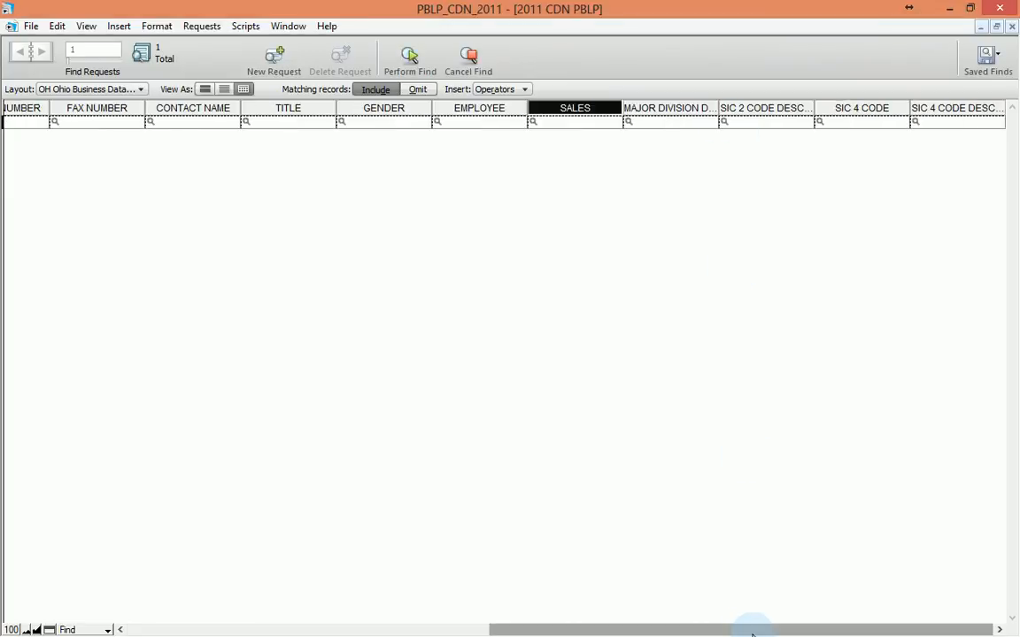
click(832, 122)
text(5813)
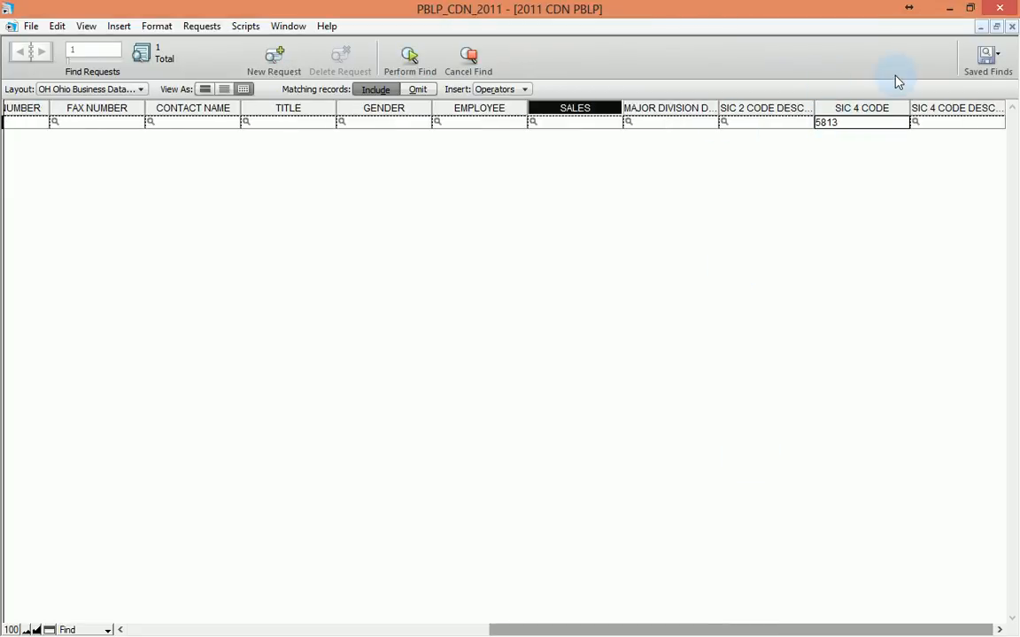
key(Return)
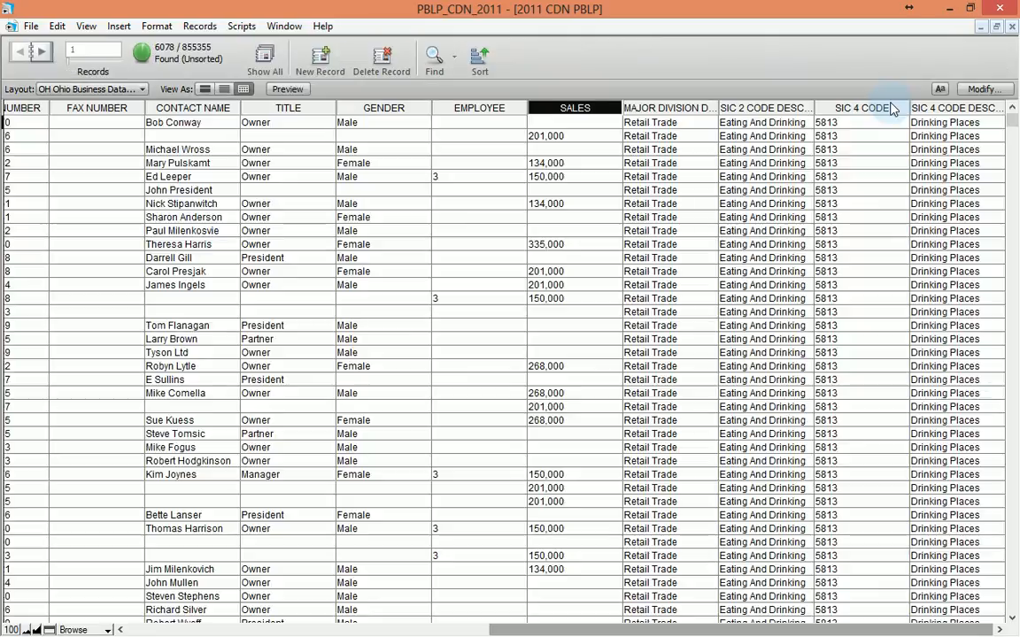
click(174, 633)
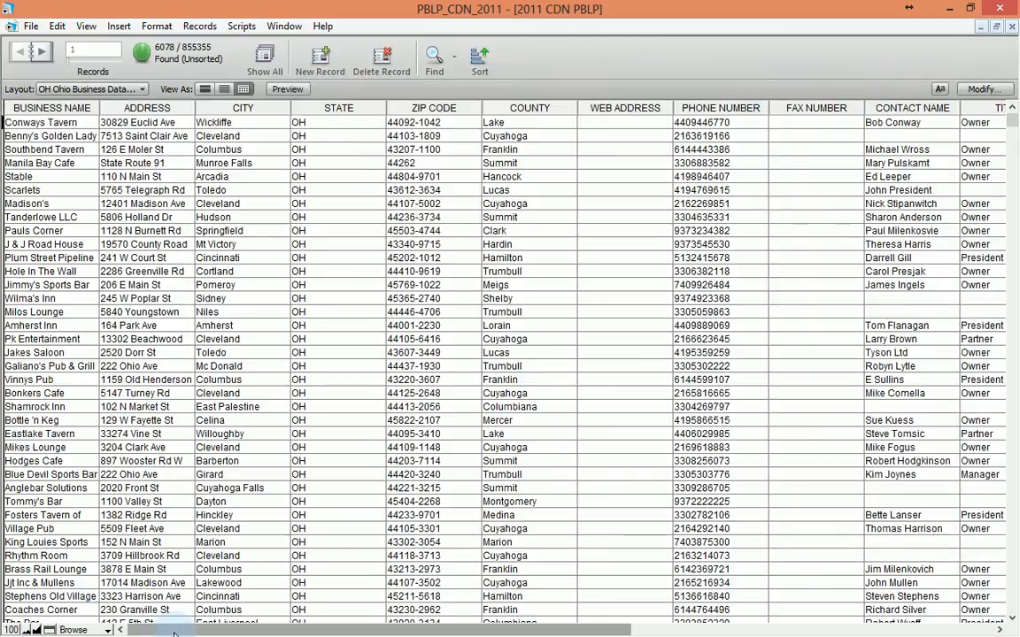
click(31, 27)
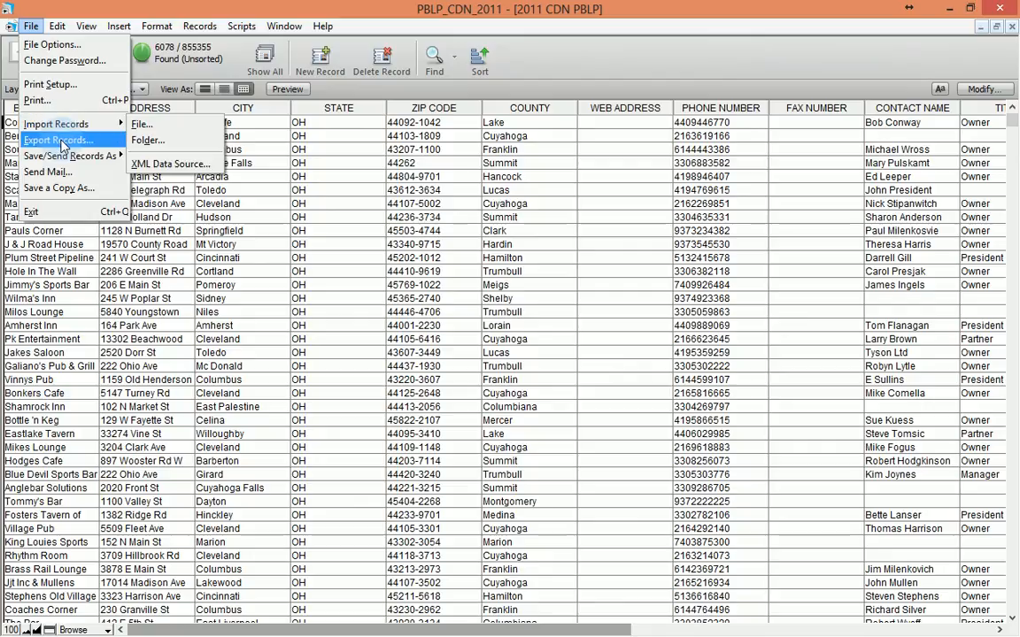
Step: Export the found records as test1 in D:\Exports and accept the sort-order alert
mouse_move(62, 159)
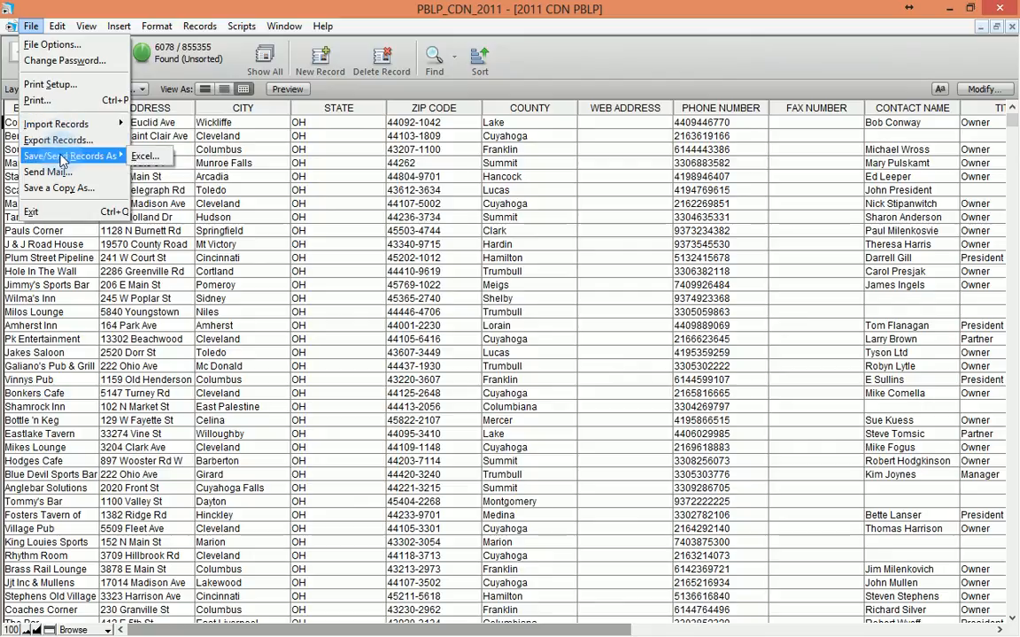
click(60, 140)
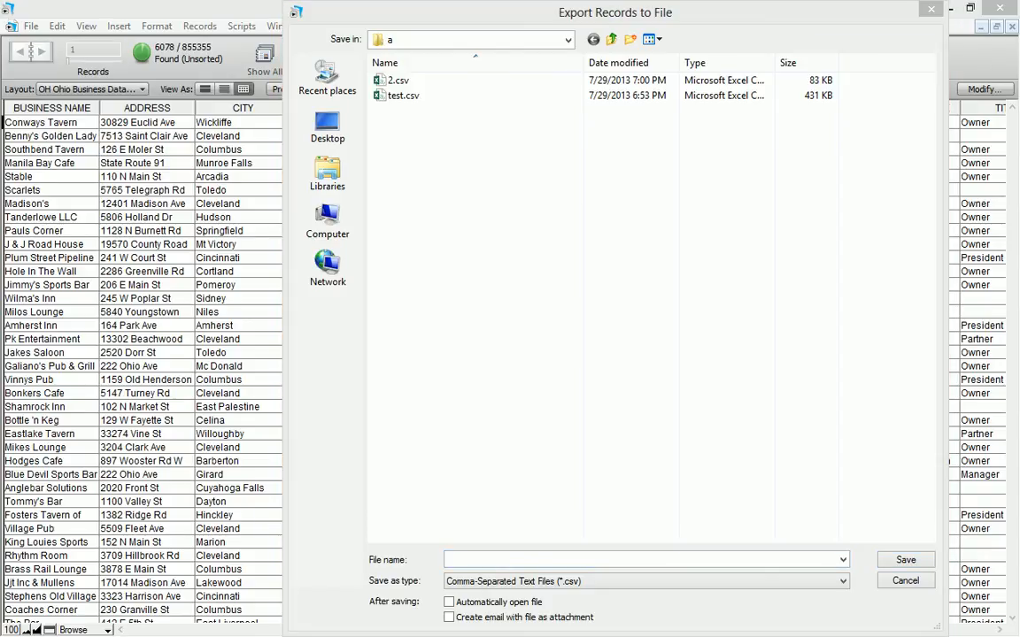
click(476, 557)
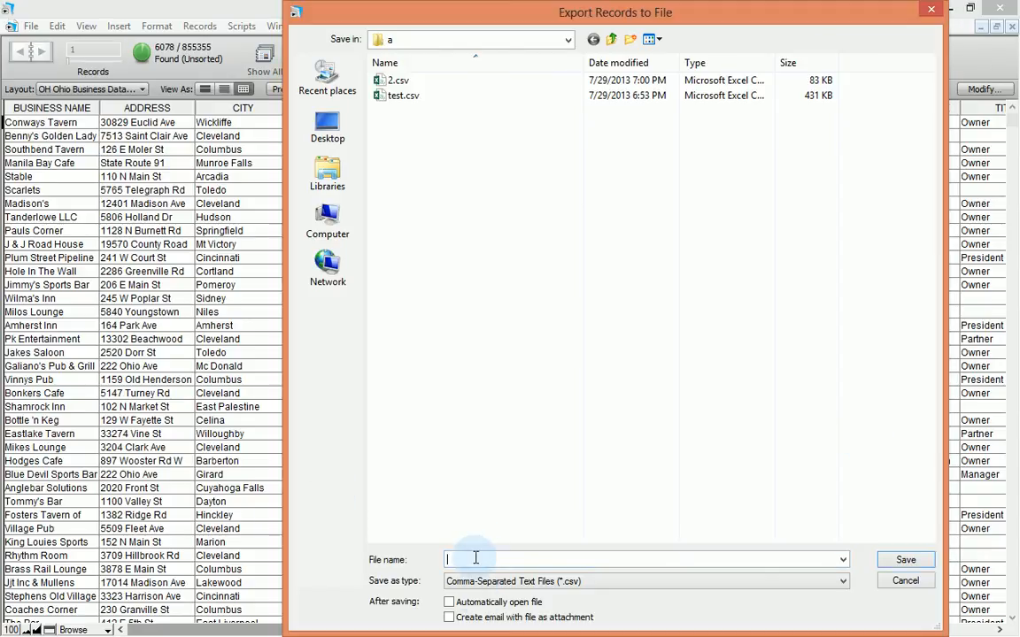
text(D:\Exports)
key(Return)
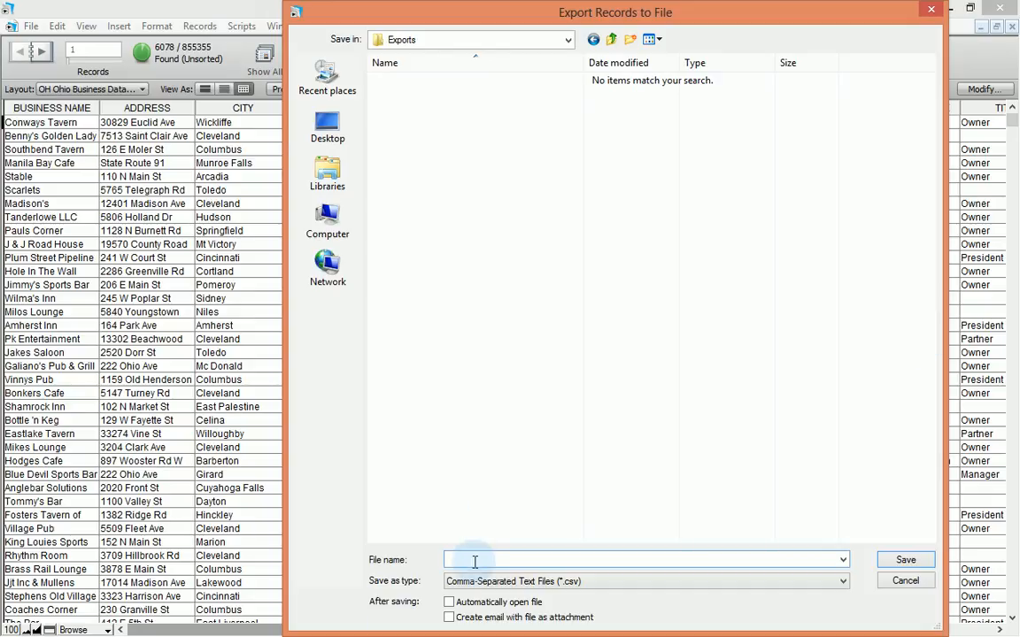
text(test1)
key(Return)
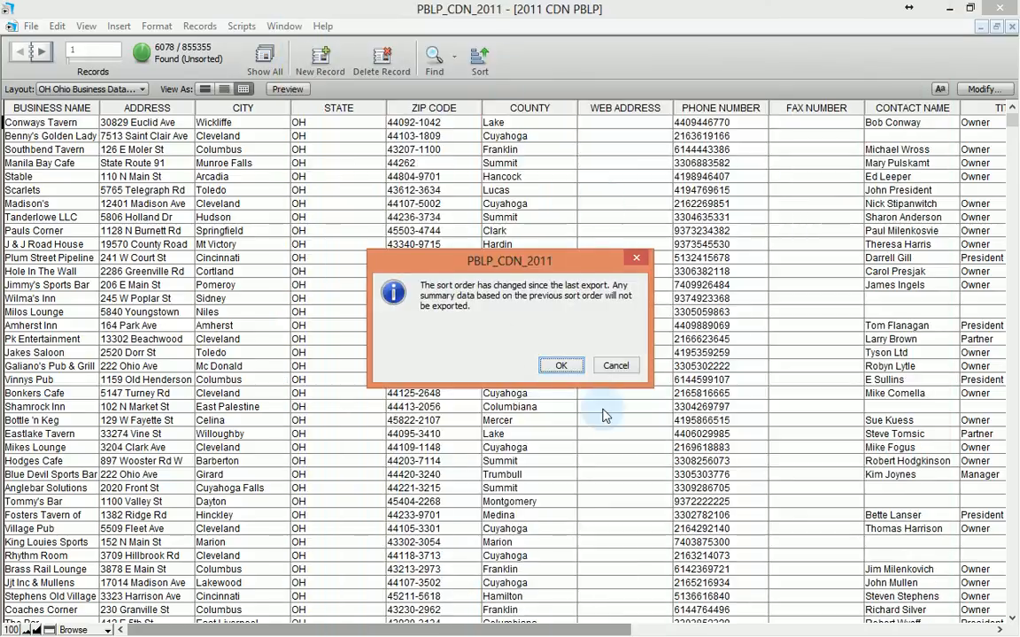
click(560, 376)
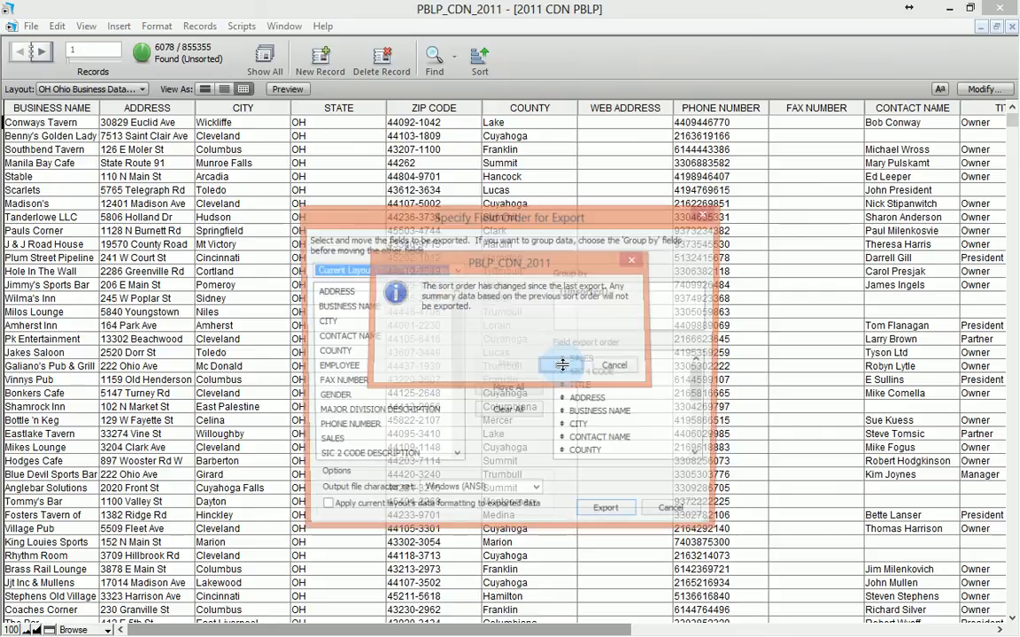
Step: Clear the export field order, add all fields, and export the 6078 records to test1.csv
drag(500, 214, 570, 59)
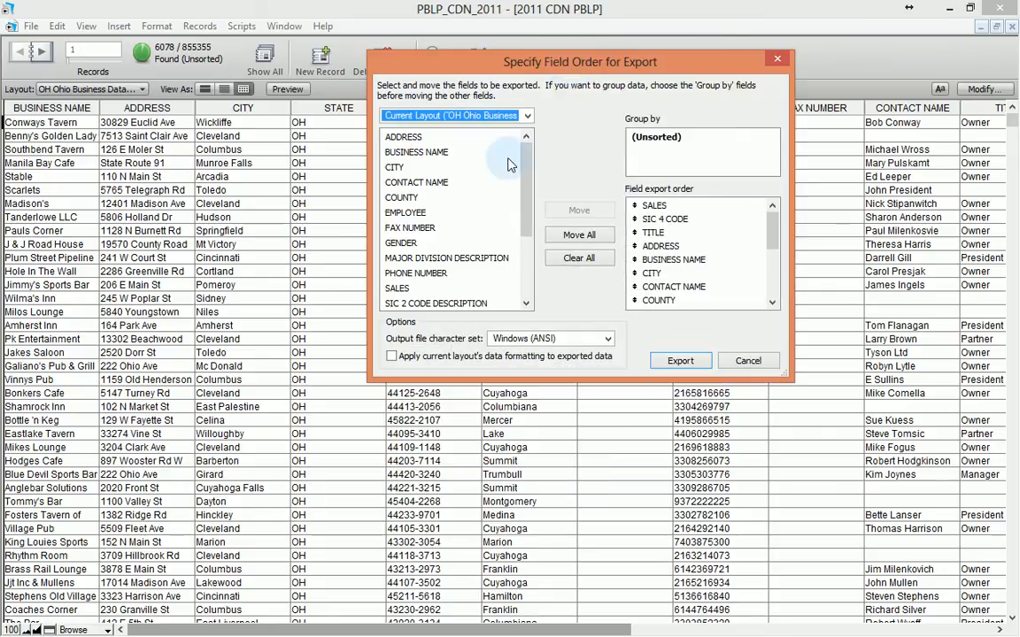
click(579, 257)
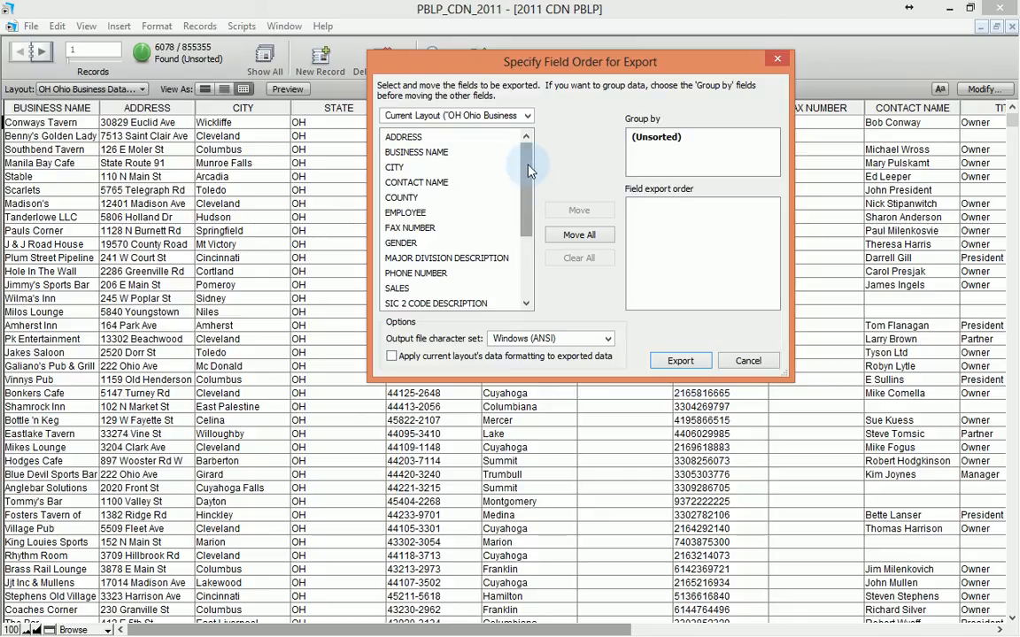
drag(529, 170, 524, 261)
scroll(471, 169, up, 2)
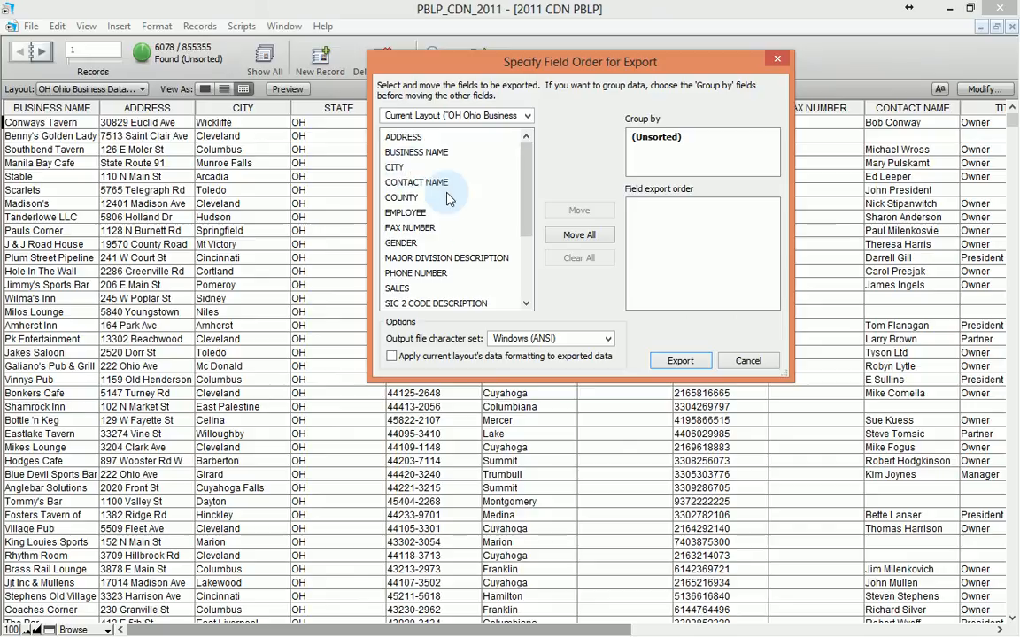
drag(530, 210, 532, 188)
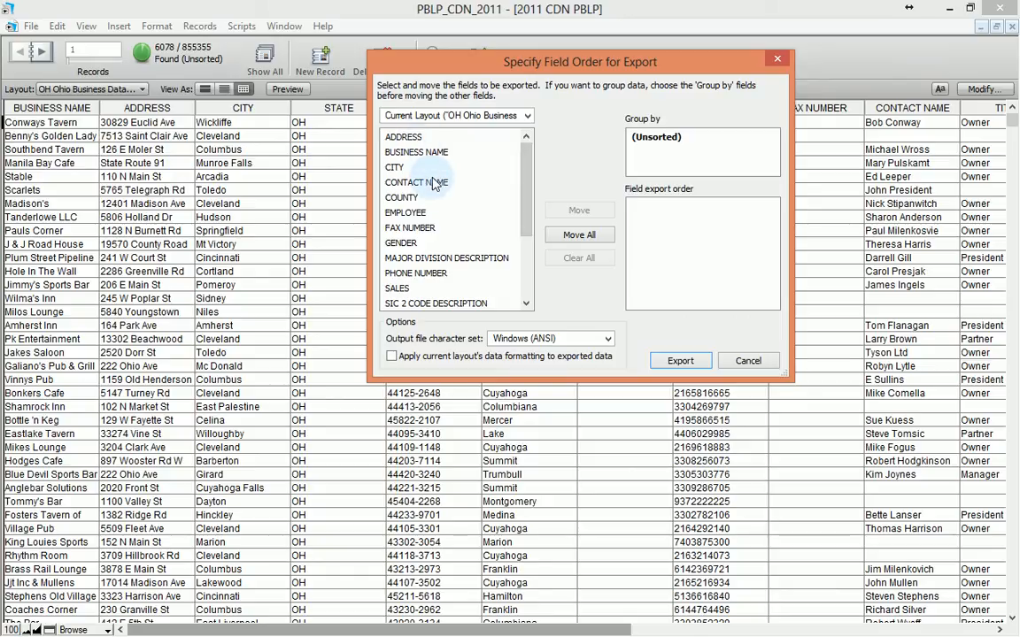
drag(525, 183, 525, 173)
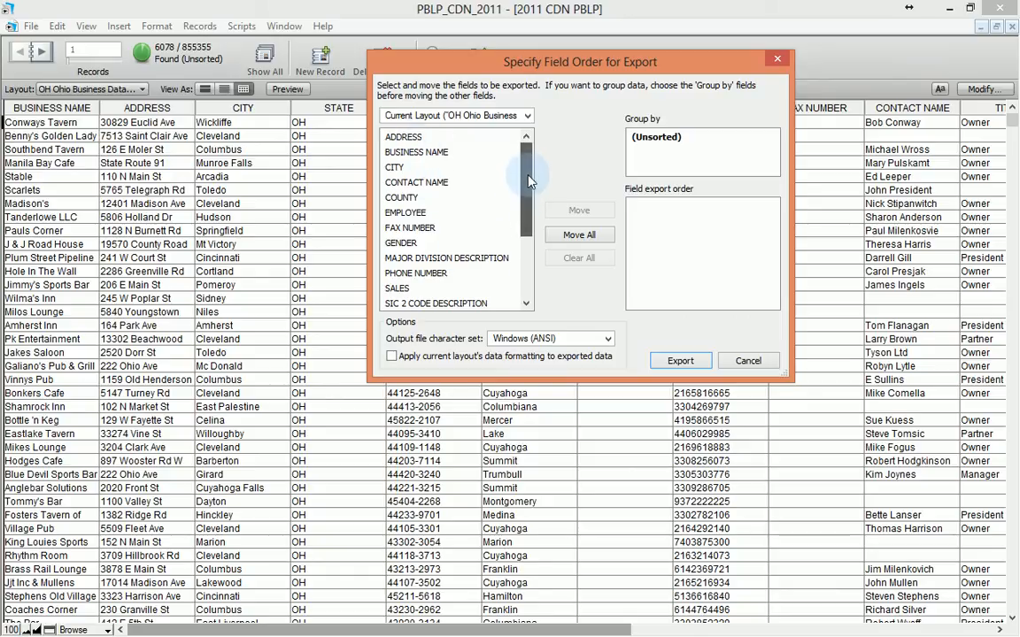
click(559, 233)
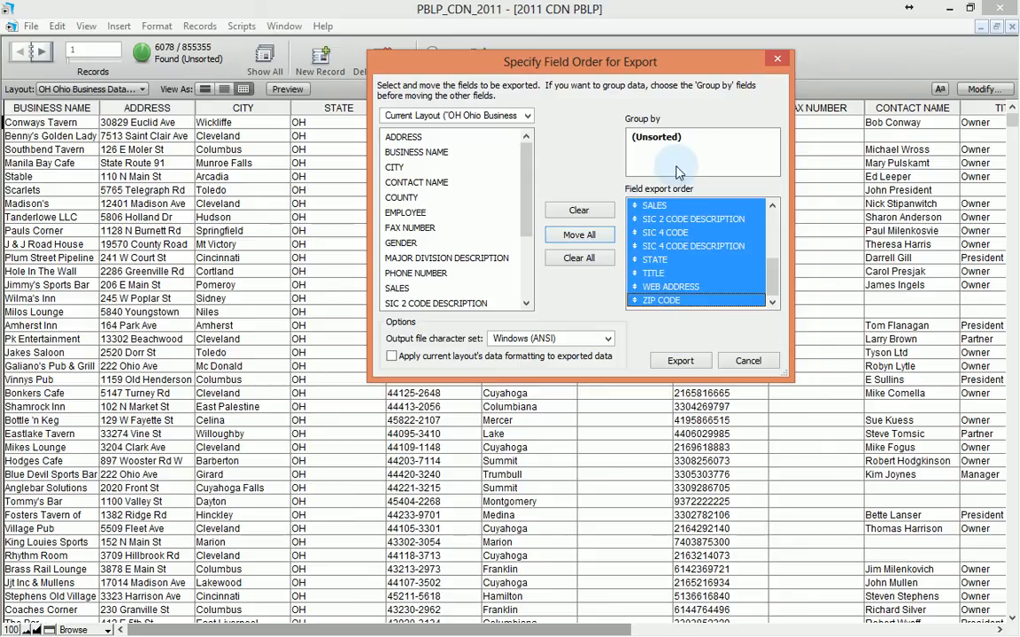
click(682, 361)
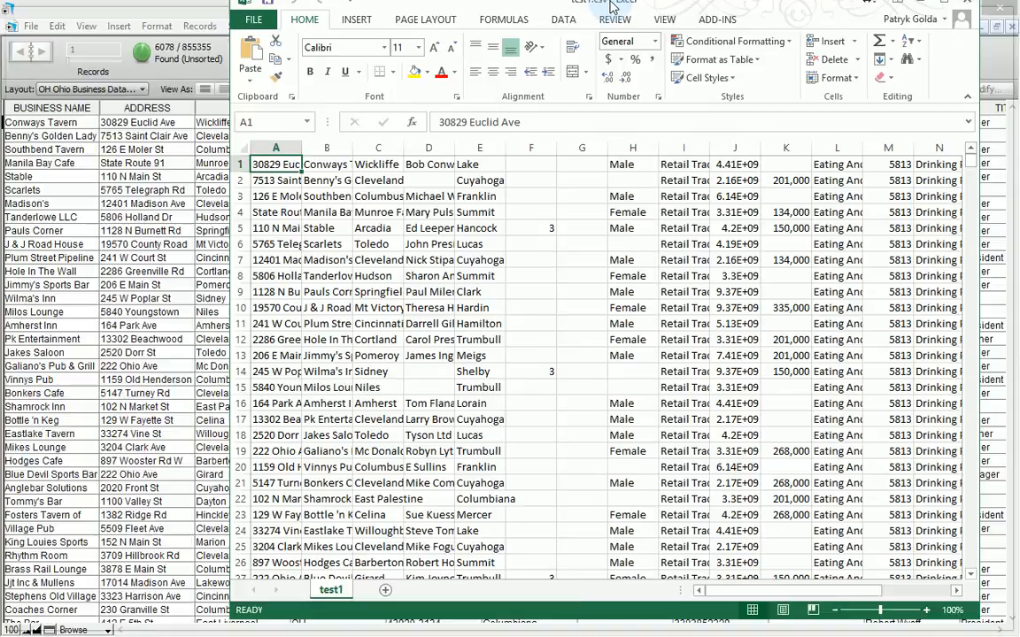
Step: Maximize test1.csv in Excel to look over the drinking-place rows, then close it
double_click(610, 7)
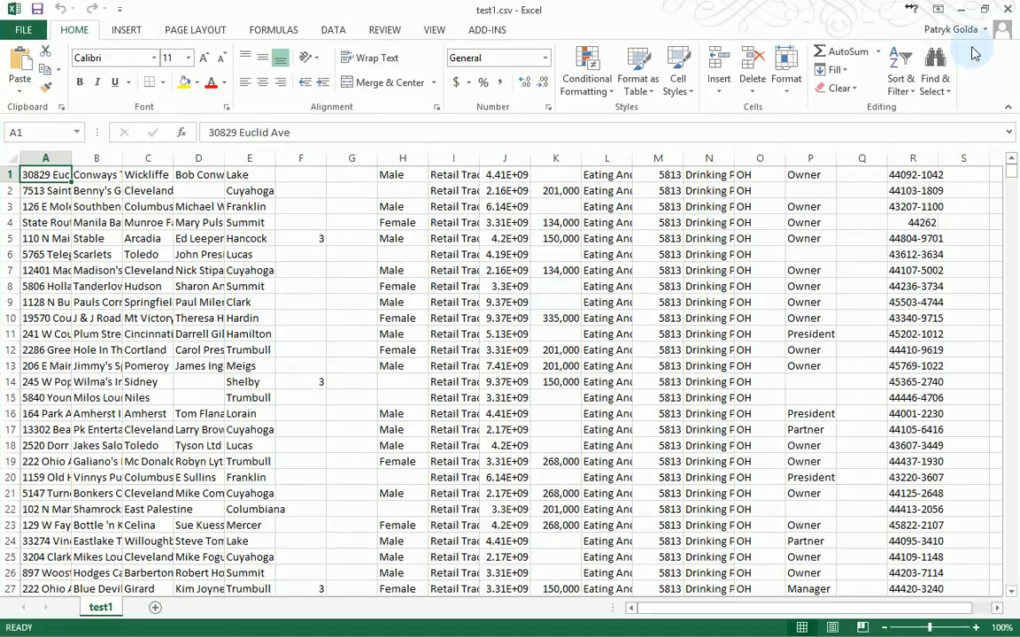
click(1011, 14)
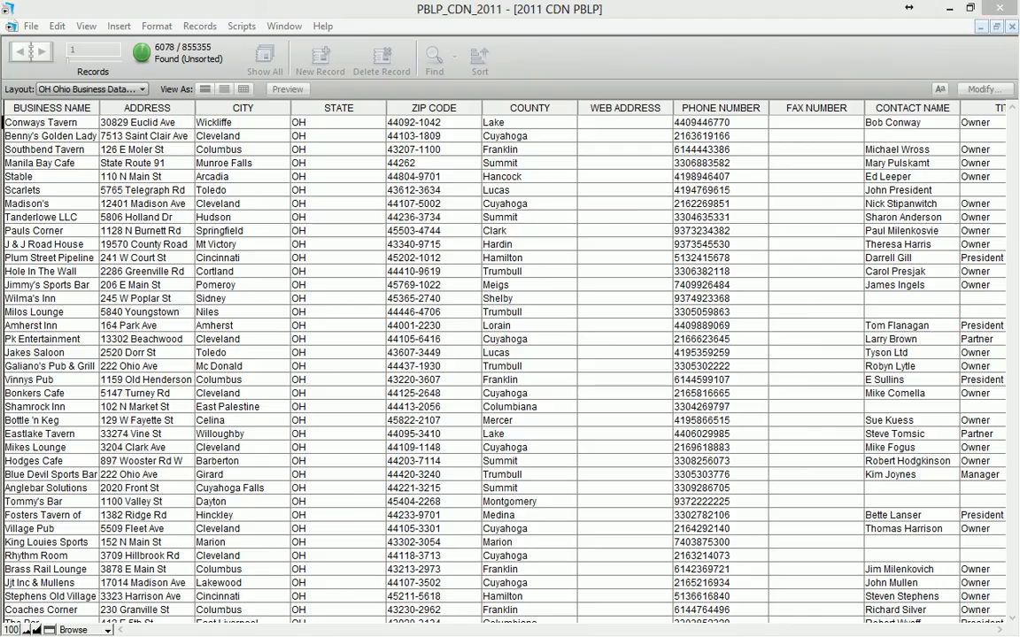
Step: Save the found records as an Excel workbook, Untitled.xls, in the Exports folder
click(31, 26)
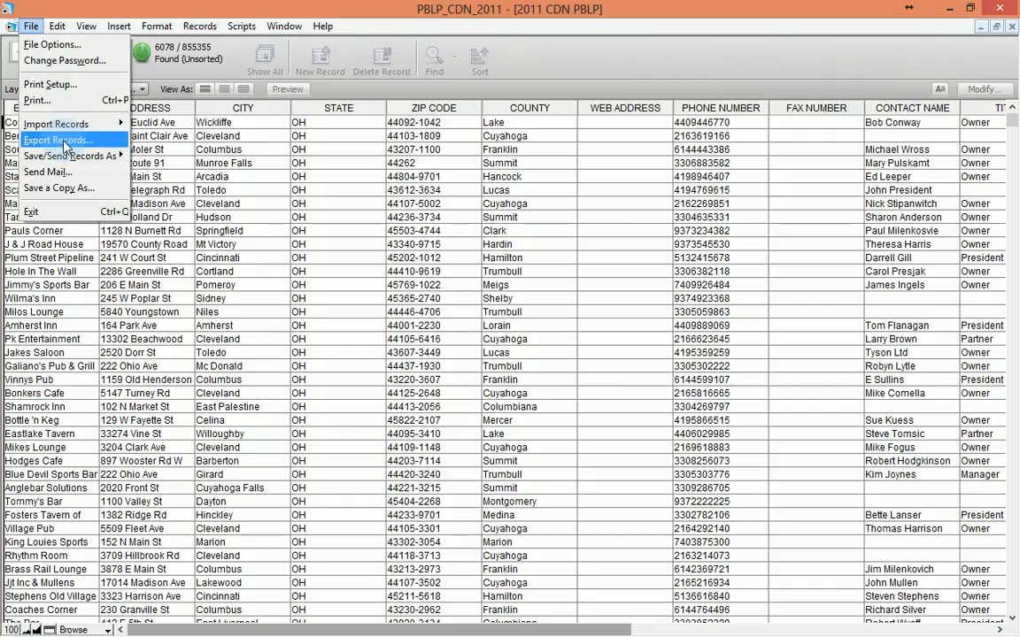
click(142, 160)
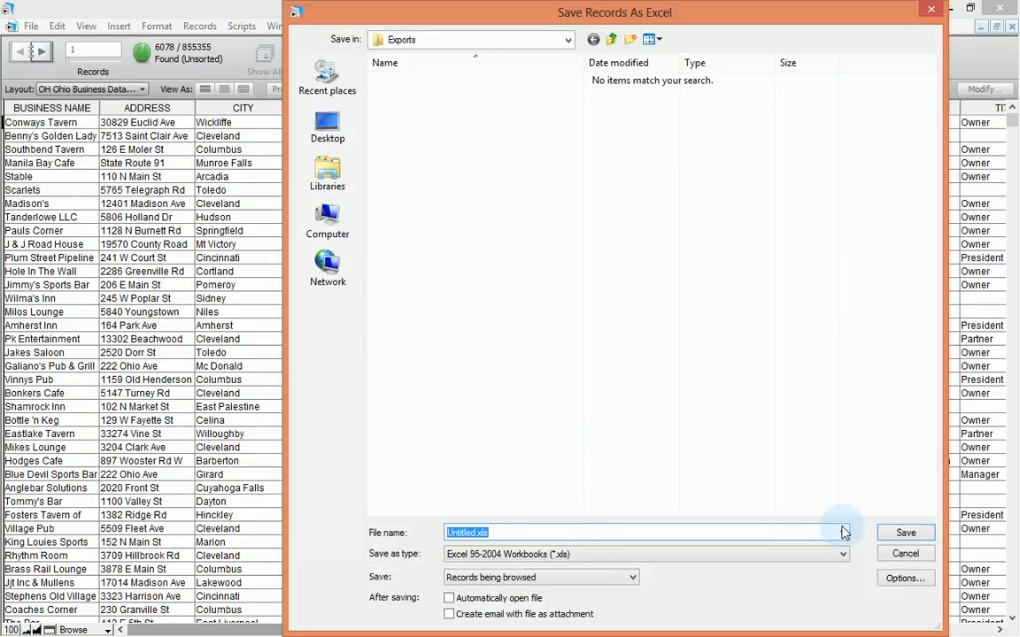
click(914, 534)
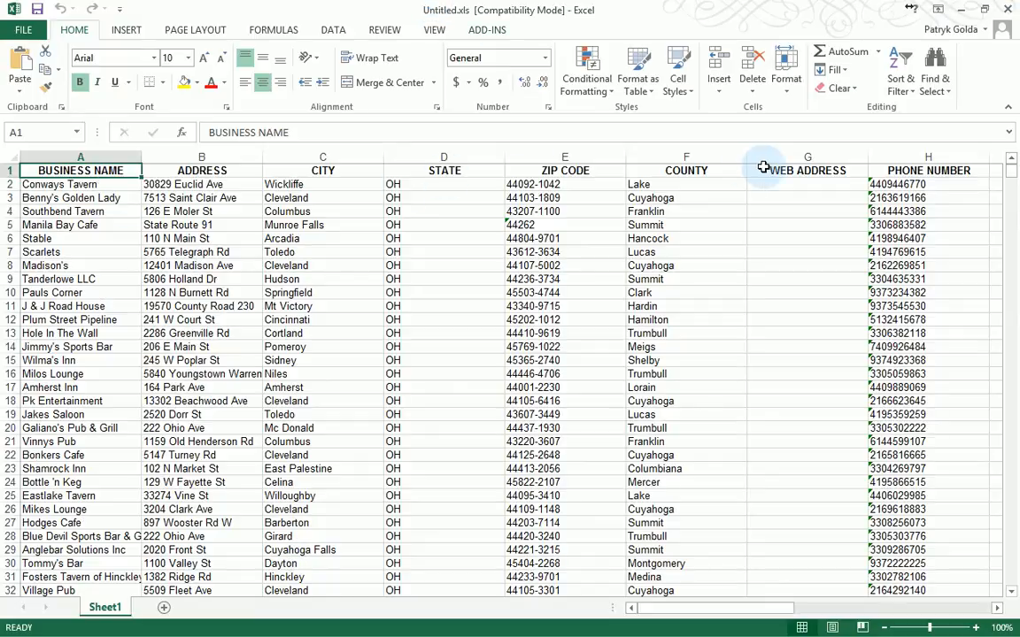
Step: Check cell D15 and the last rows through 6079 in Untitled.xls, then close Excel
click(487, 365)
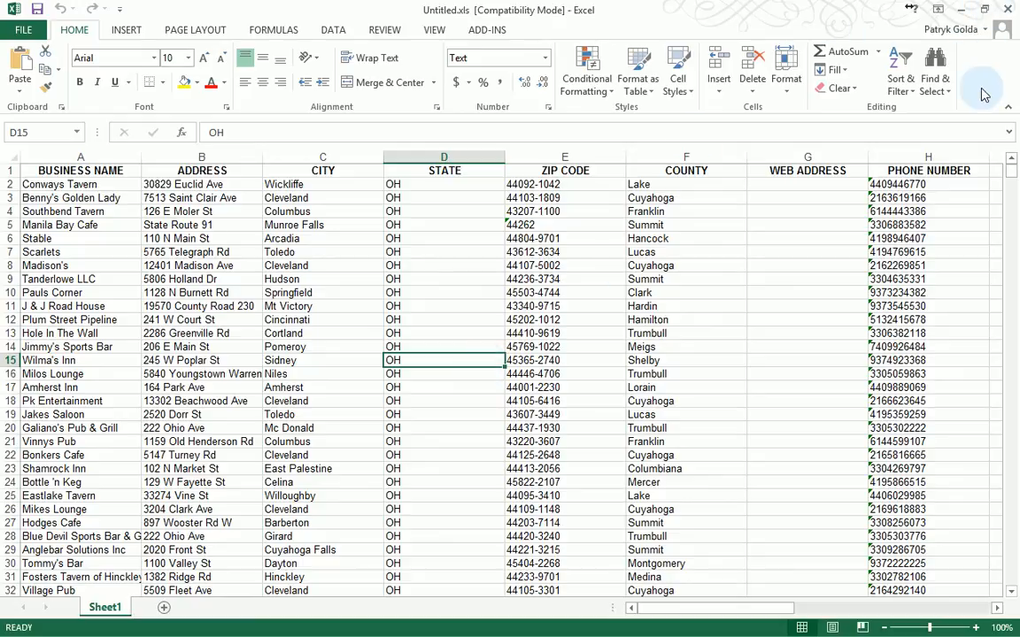
drag(1014, 181, 1003, 626)
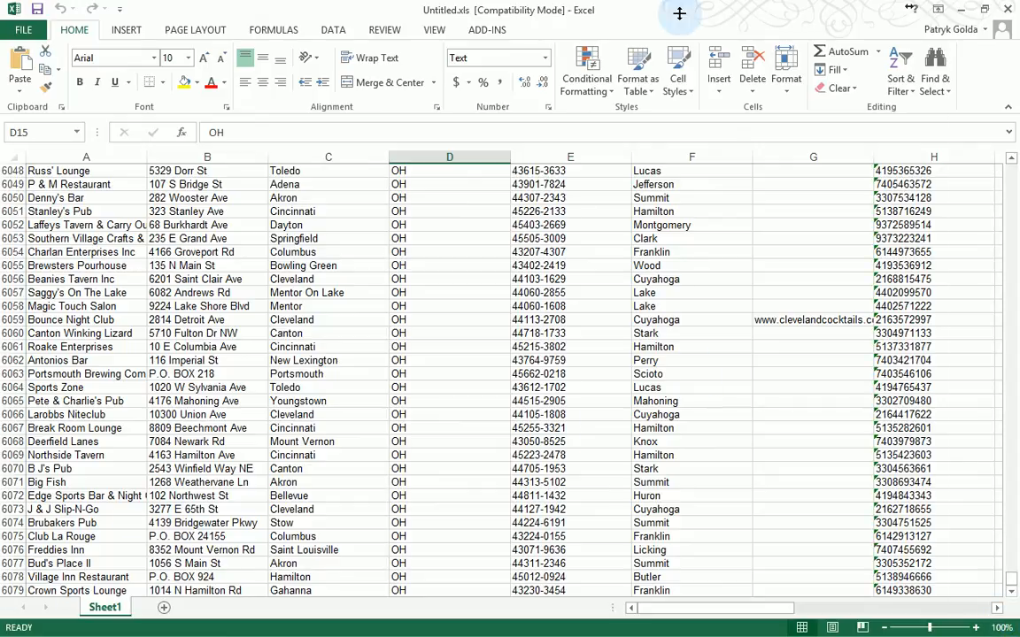
click(1006, 10)
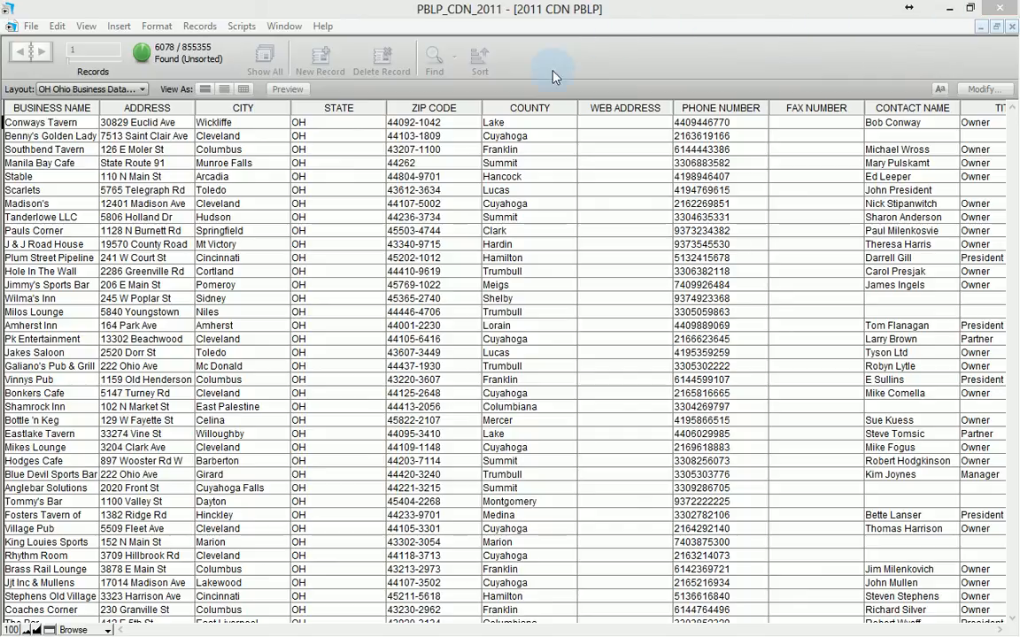